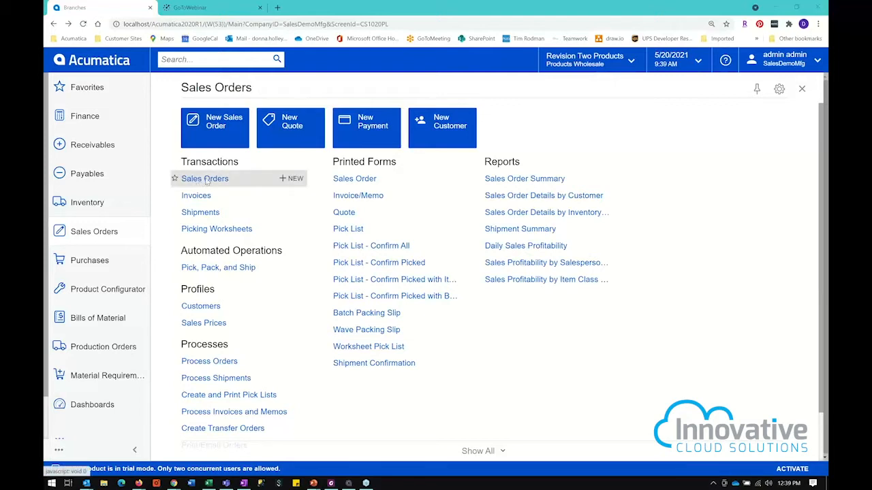
Step: Open the Alphabetland School Center sales order dated 5/20/2021 and select its Keurig Model 450 line
{"action": "left_click", "coordinate": [207, 179]}
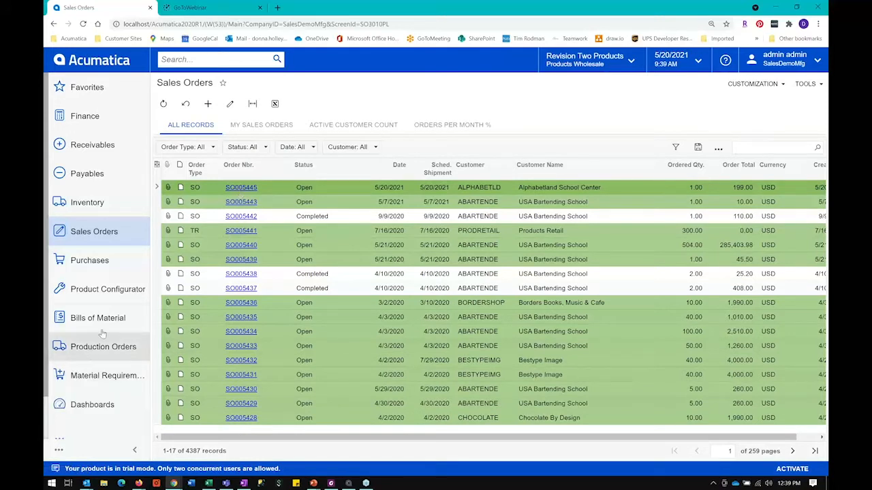
{"action": "left_click", "coordinate": [248, 191]}
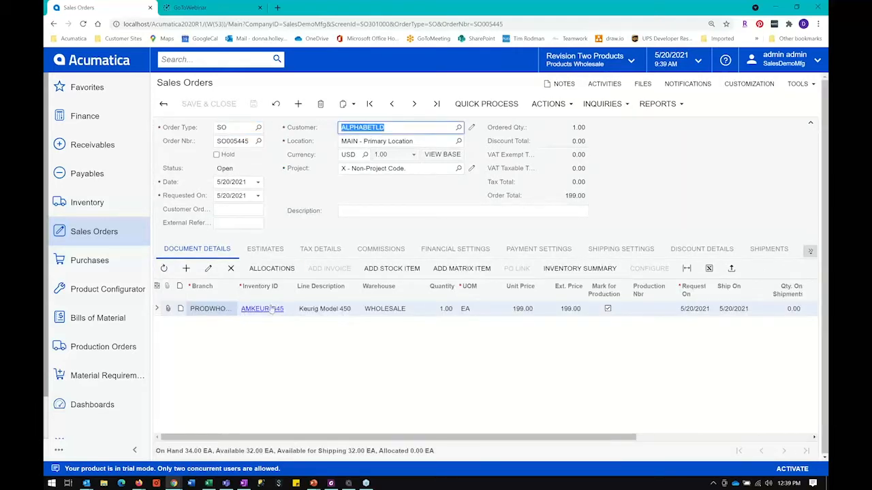
{"action": "left_click", "coordinate": [301, 311]}
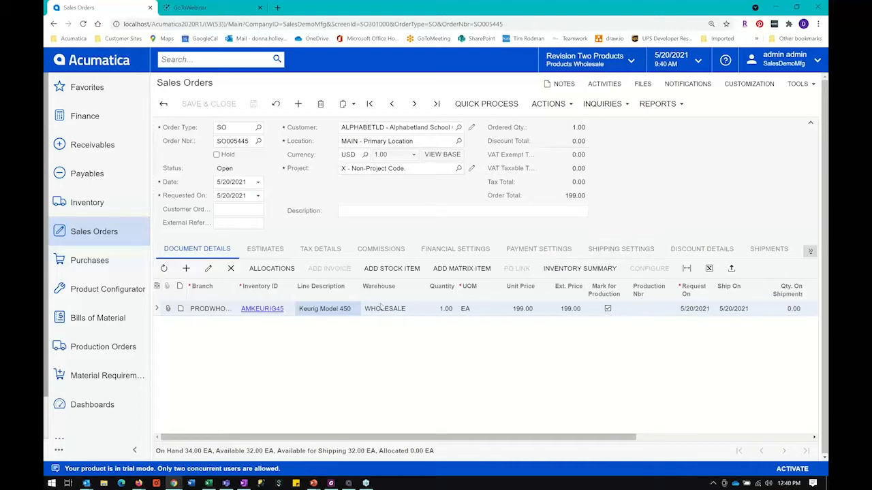
Step: Create a production order from the sales order for the AMKEURIG45 line
{"action": "left_click", "coordinate": [552, 105]}
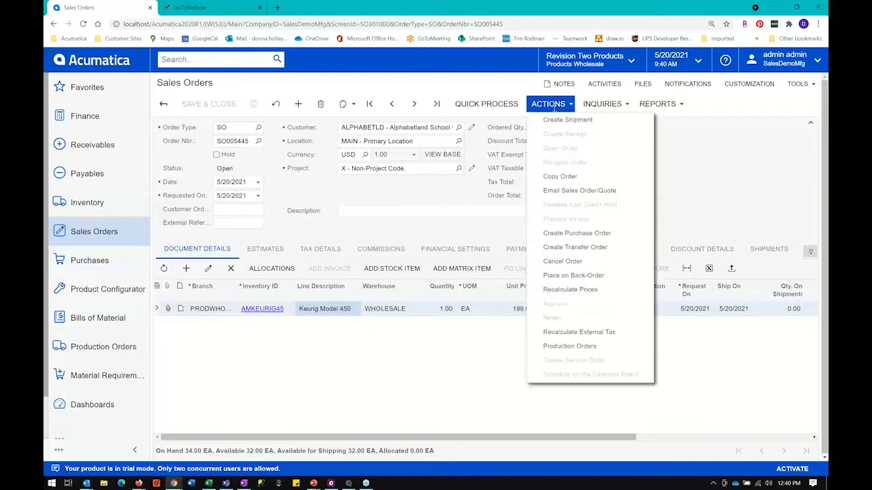
{"action": "left_click", "coordinate": [573, 347]}
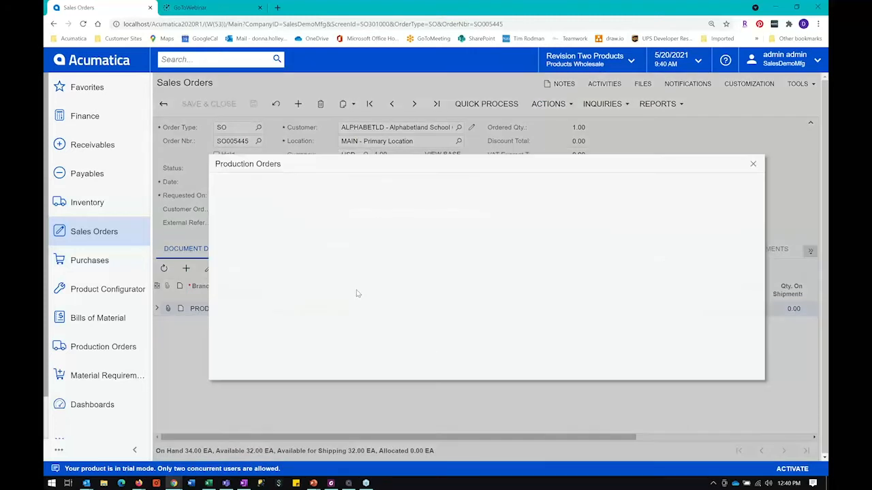
{"action": "left_click", "coordinate": [252, 233]}
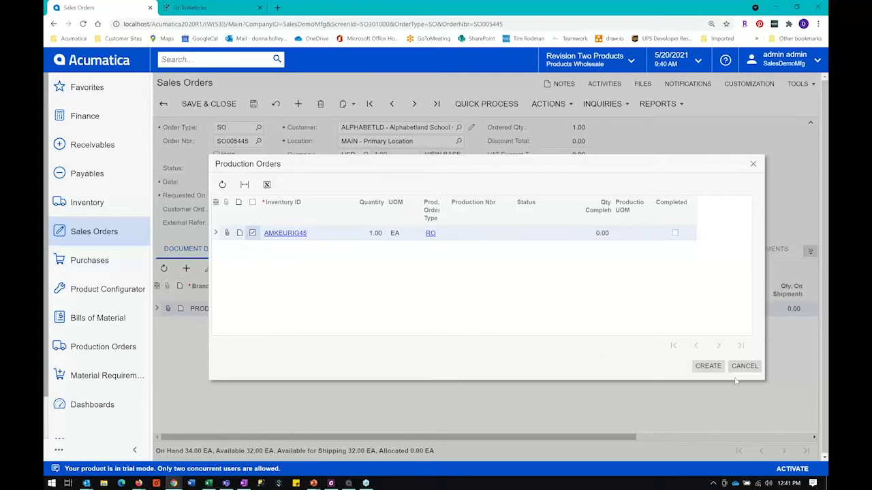
{"action": "left_click", "coordinate": [708, 366]}
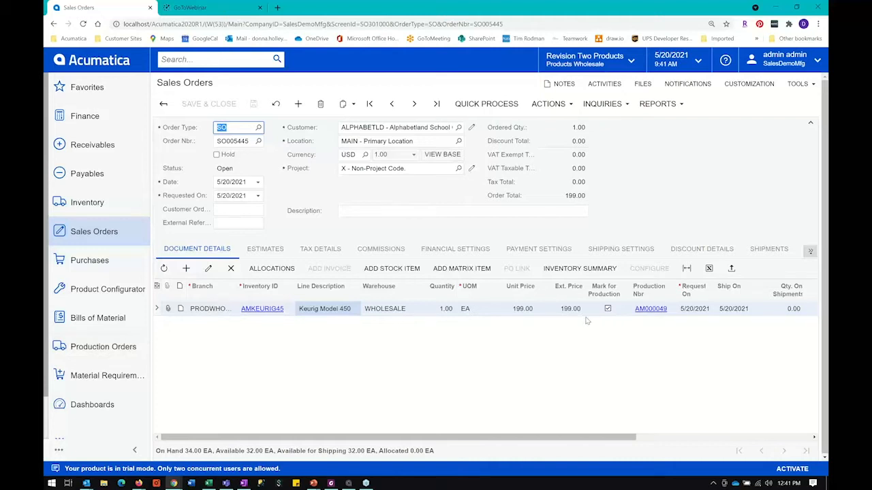
Step: Open the linked production order and review its production number, inventory ID, available warehouses and location
{"action": "left_click", "coordinate": [650, 310]}
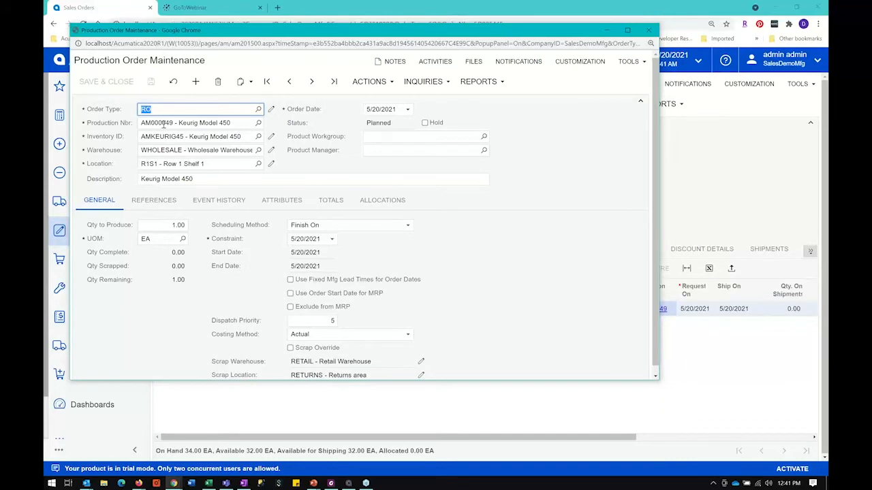
{"action": "left_click", "coordinate": [164, 124]}
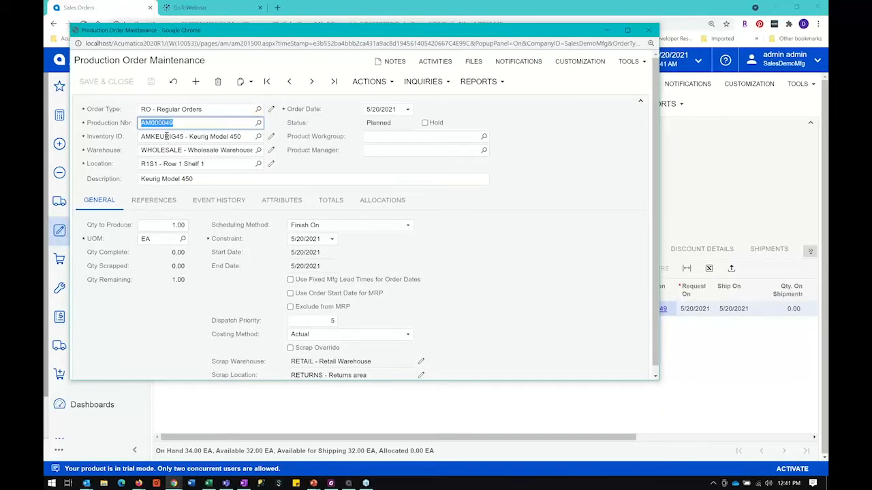
{"action": "left_click", "coordinate": [157, 135]}
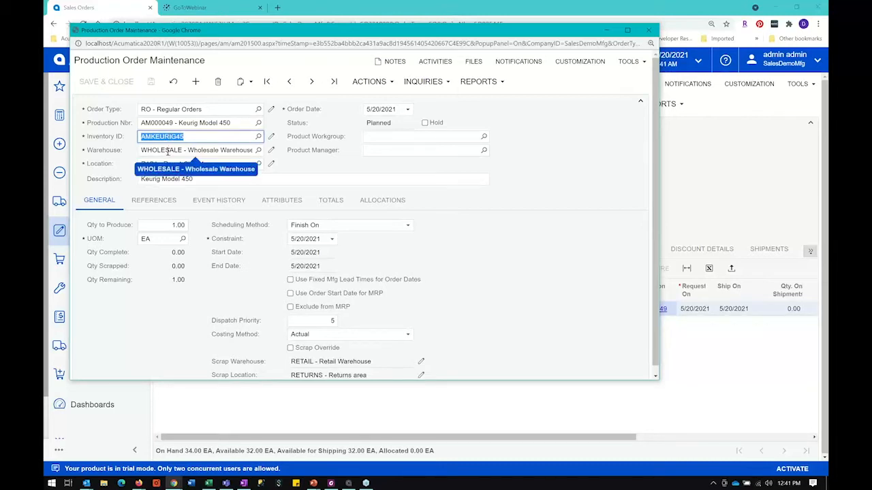
{"action": "left_click", "coordinate": [158, 151]}
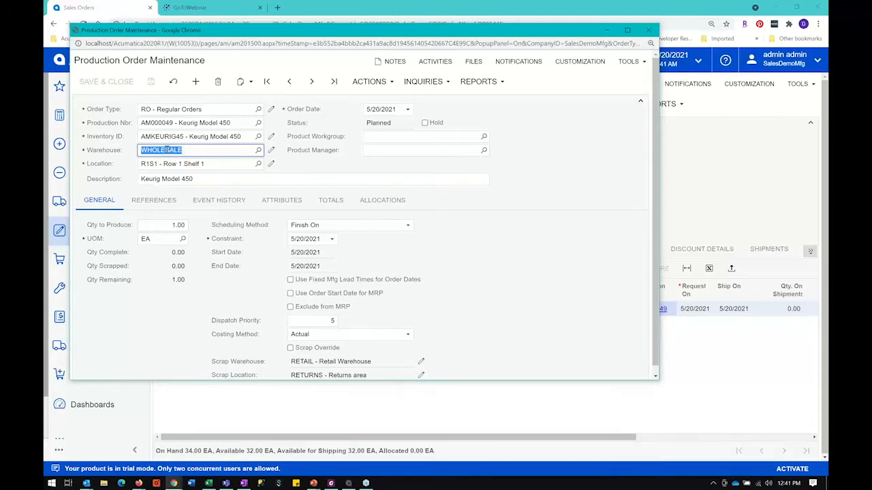
{"action": "left_click", "coordinate": [259, 151]}
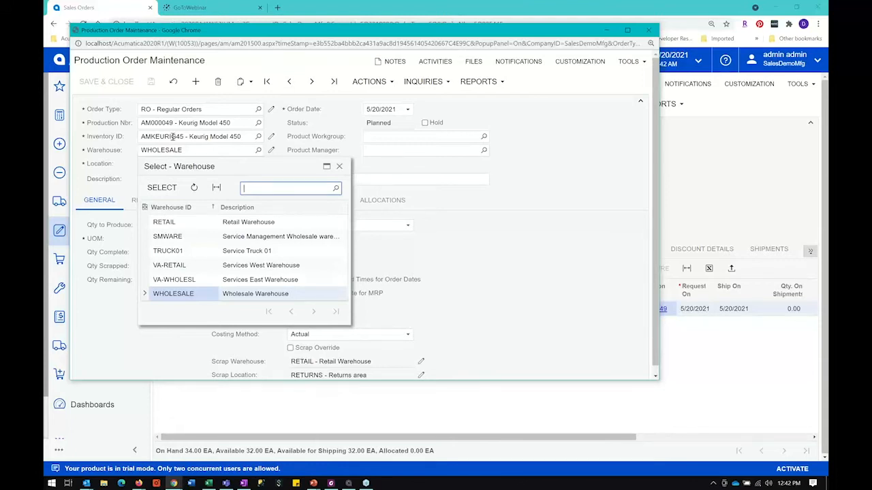
{"action": "left_click", "coordinate": [340, 167]}
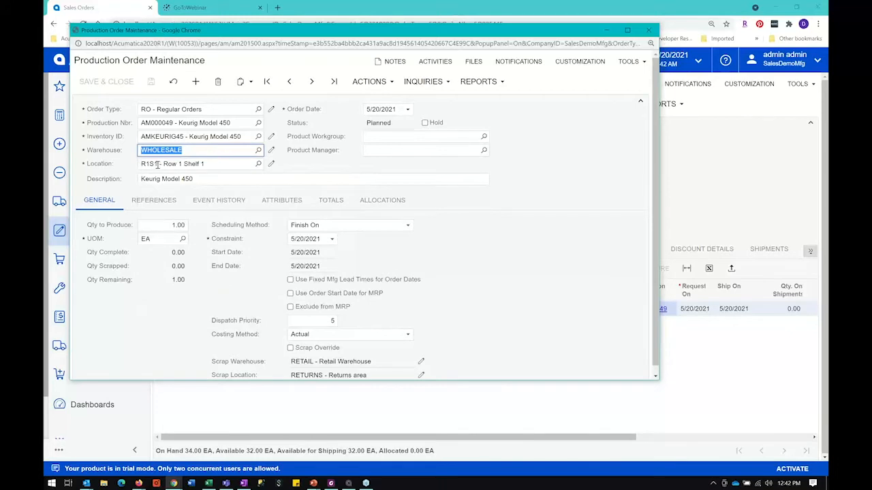
{"action": "left_click", "coordinate": [157, 165]}
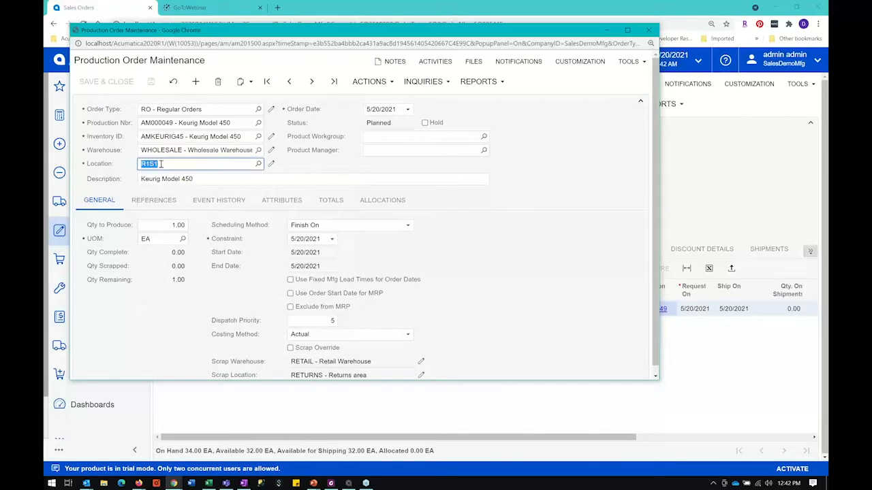
Step: Review the production order's quantity to produce and start date, enlarging the window to show all general settings
{"action": "left_click", "coordinate": [161, 226]}
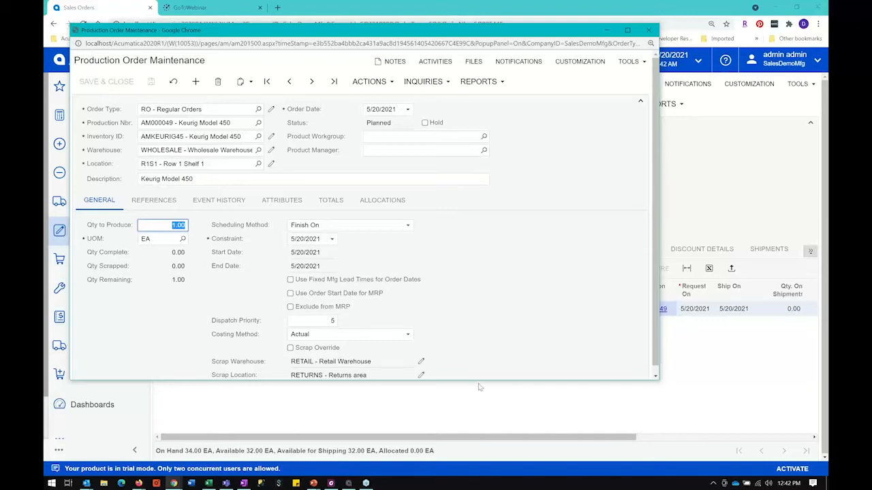
{"action": "left_click_drag", "start_coordinate": [479, 380], "coordinate": [481, 432]}
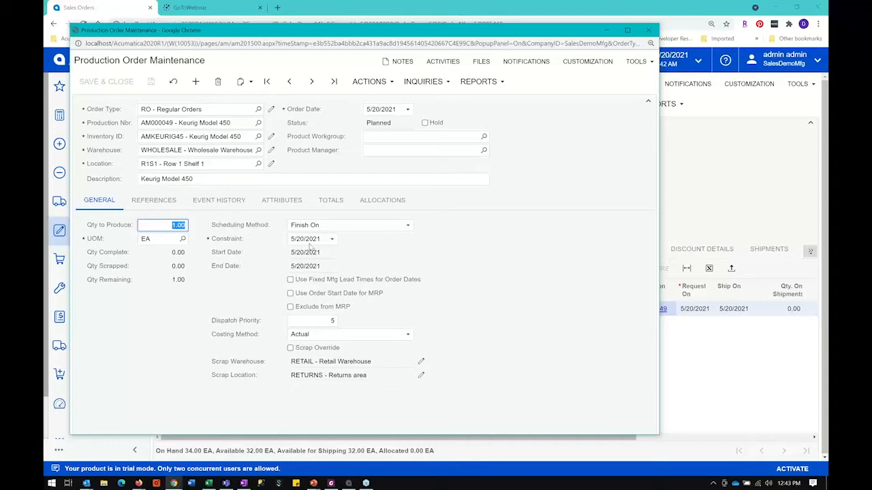
{"action": "left_click", "coordinate": [305, 252]}
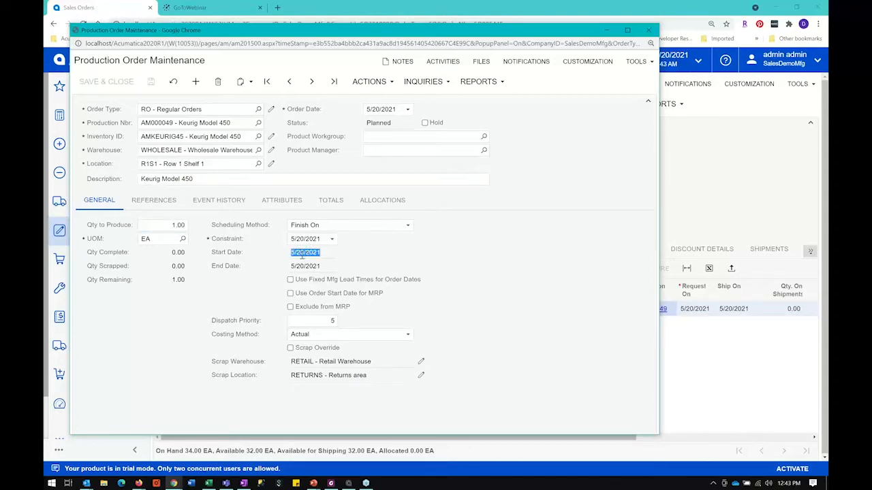
Step: Examine the production order's references: linked sales order, source type options, BOM ID and BOM revision
{"action": "left_click", "coordinate": [145, 201]}
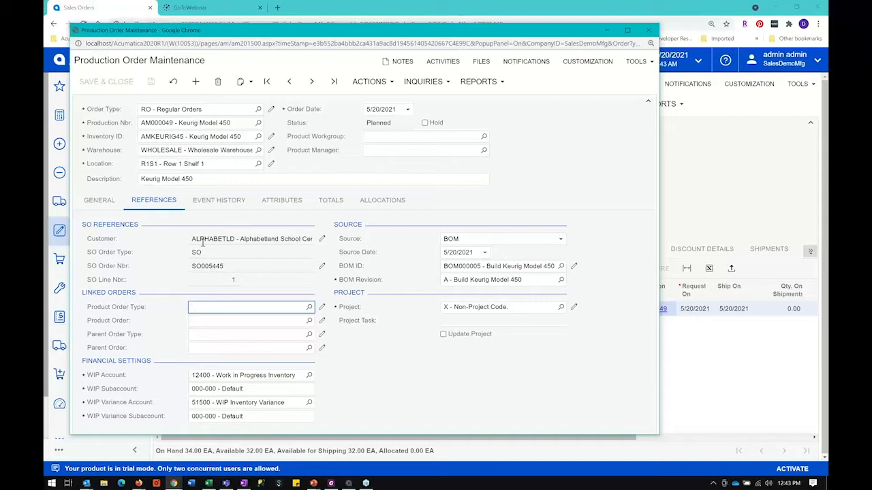
{"action": "double_click", "coordinate": [215, 266]}
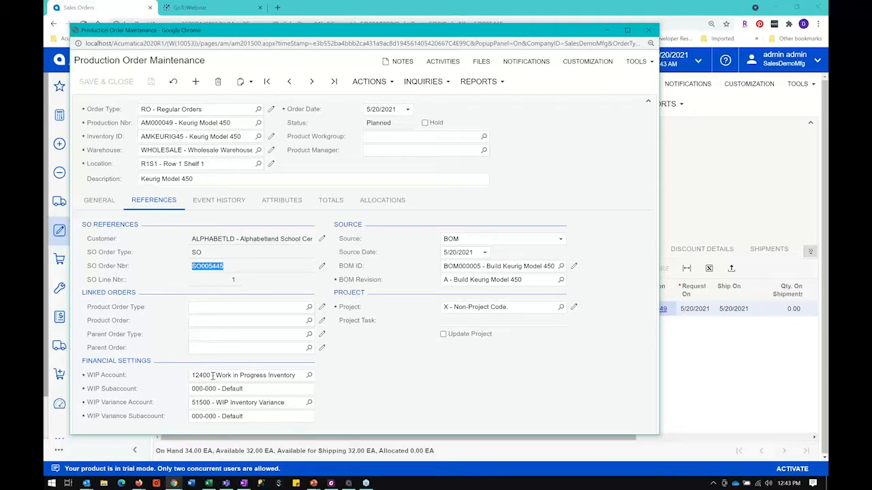
{"action": "left_click", "coordinate": [456, 241]}
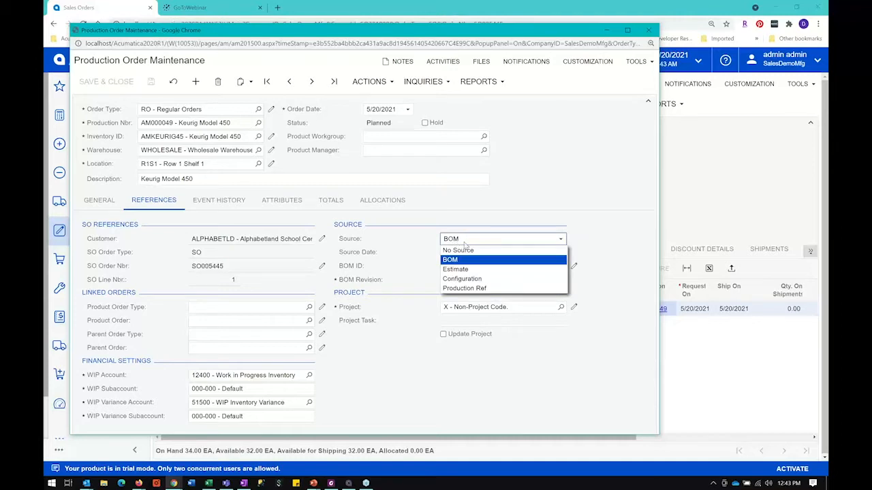
{"action": "left_click", "coordinate": [463, 244]}
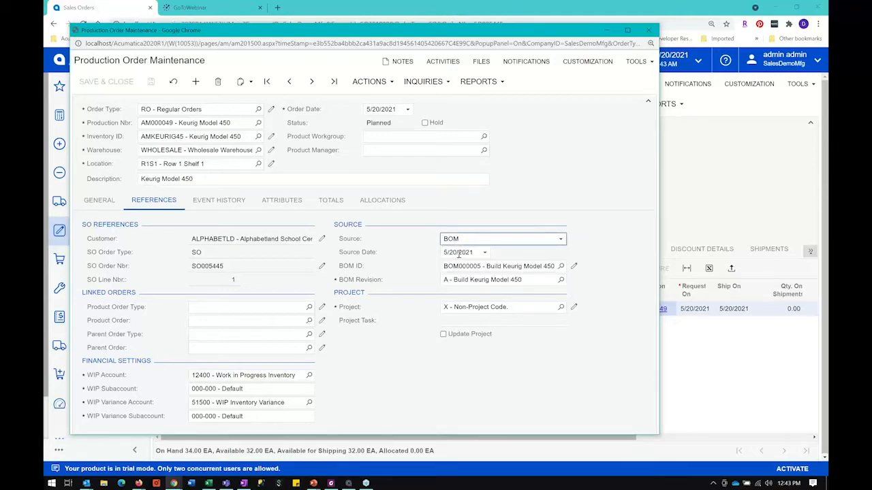
{"action": "left_click", "coordinate": [464, 267]}
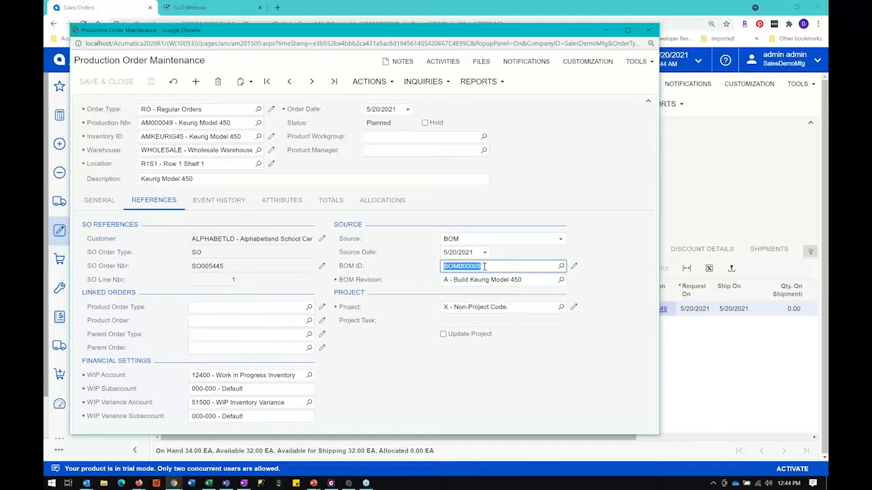
{"action": "left_click", "coordinate": [485, 279]}
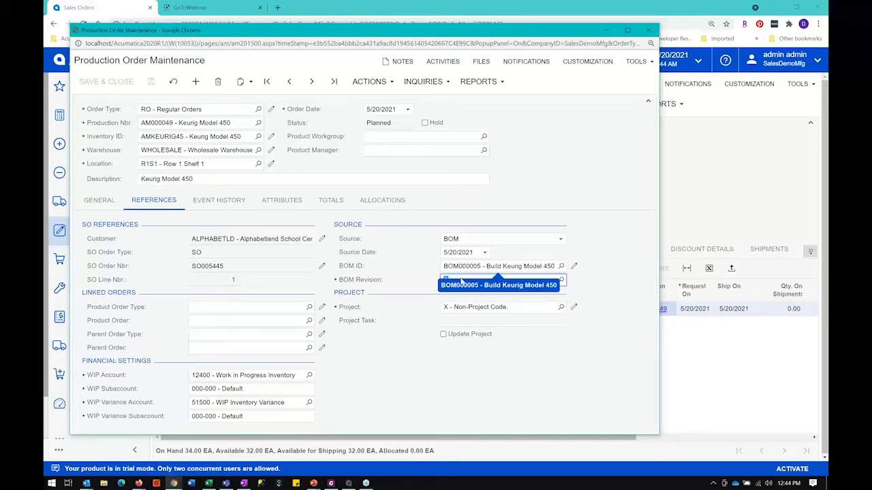
{"action": "left_click", "coordinate": [446, 280]}
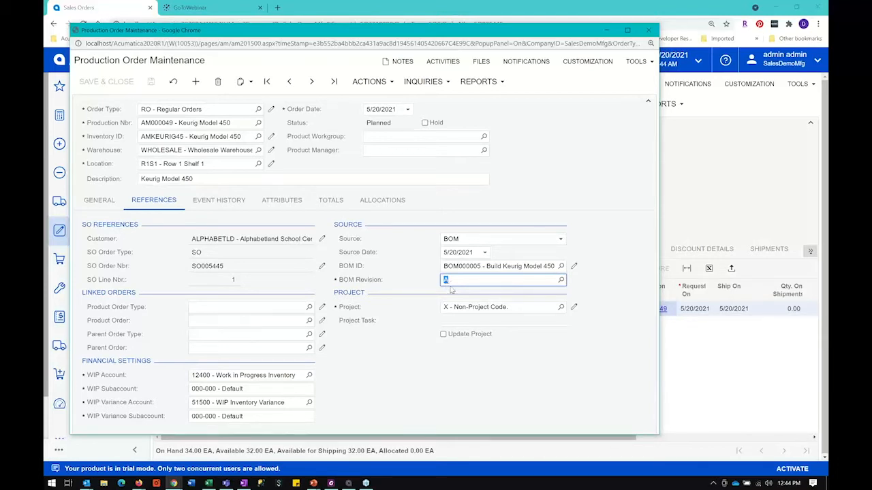
Step: Review the production order's event history in a widened window, along with its production number and status
{"action": "left_click", "coordinate": [213, 199]}
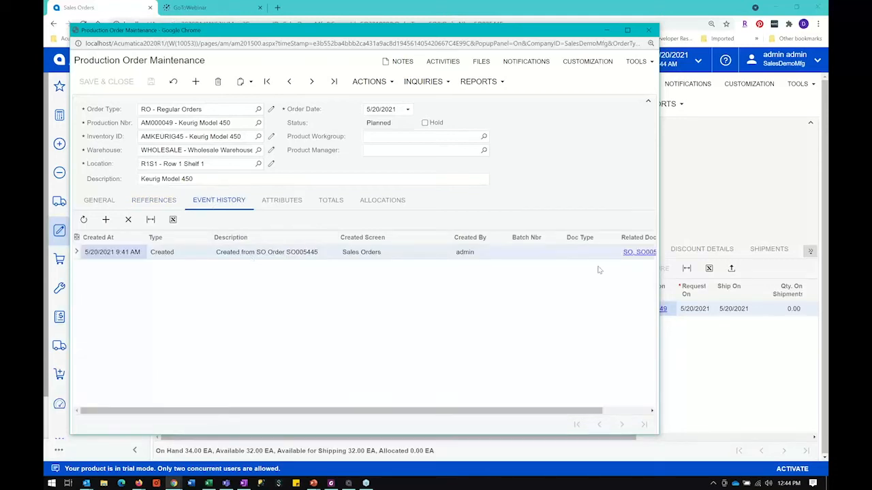
{"action": "left_click_drag", "start_coordinate": [719, 252], "coordinate": [739, 251]}
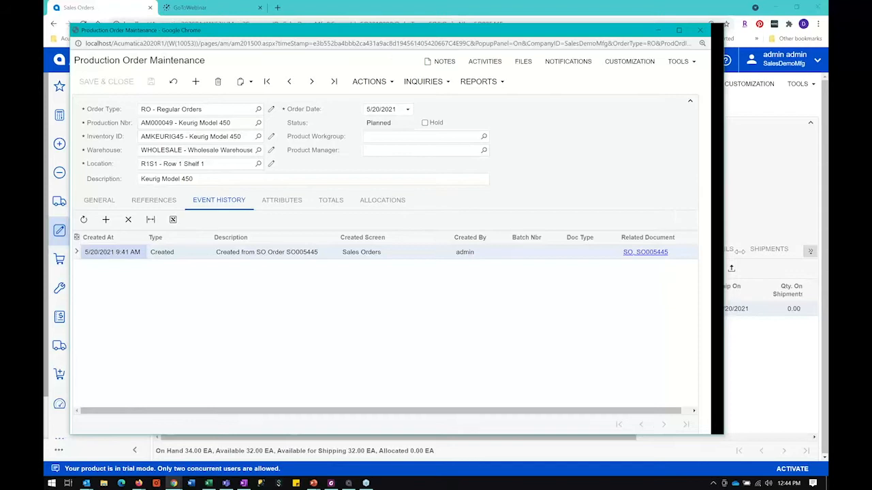
{"action": "left_click_drag", "start_coordinate": [739, 251], "coordinate": [746, 251]}
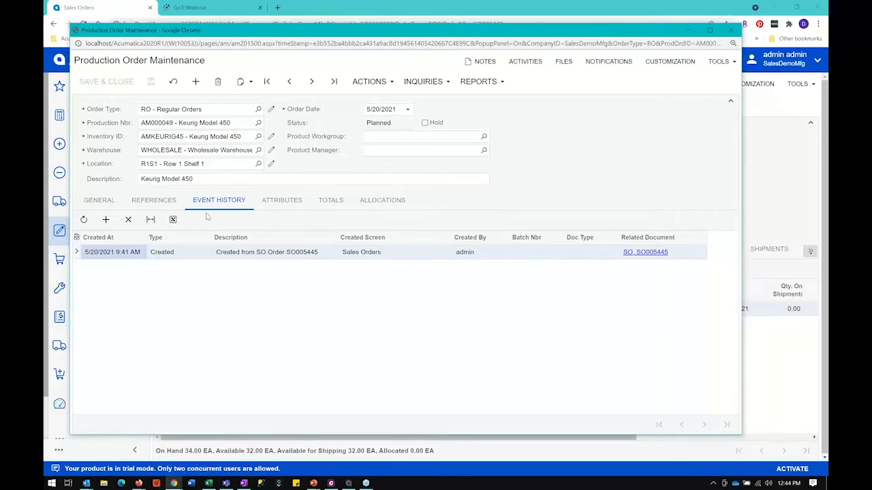
{"action": "double_click", "coordinate": [168, 122]}
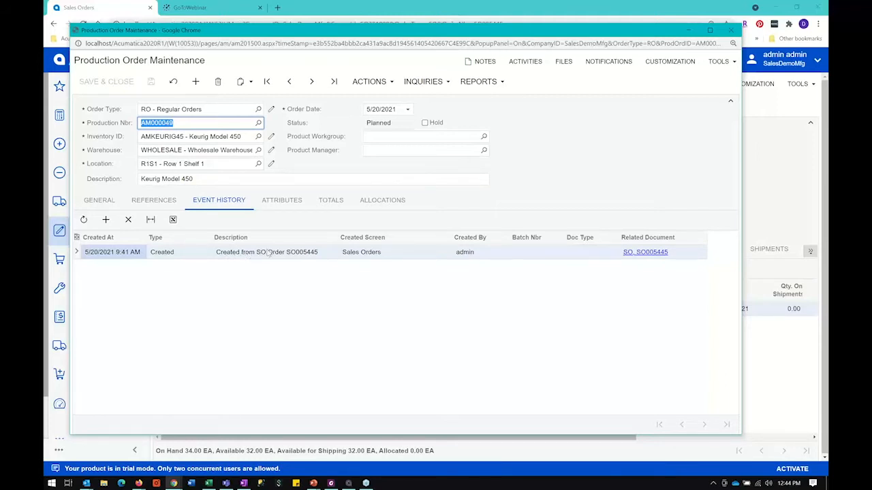
{"action": "left_click", "coordinate": [383, 124]}
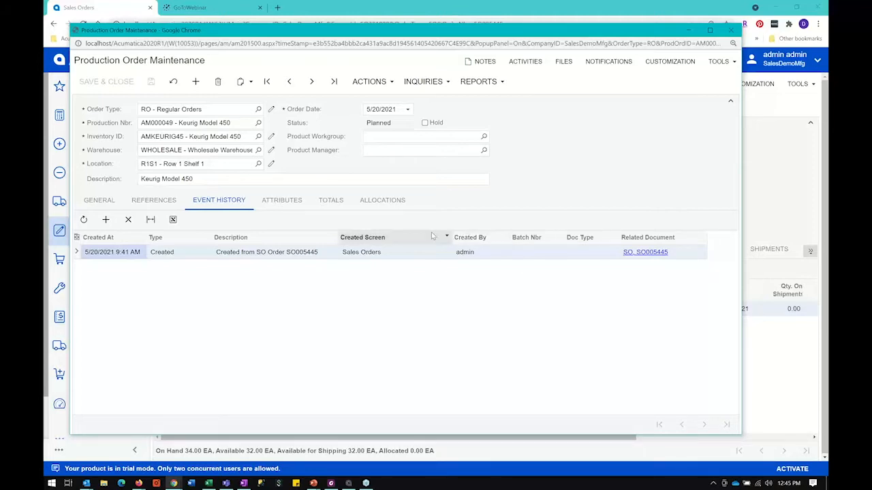
Step: Examine the production order's planned, actual and variance totals, including actual labor, machine and material costs and the labor variance
{"action": "left_click", "coordinate": [330, 202]}
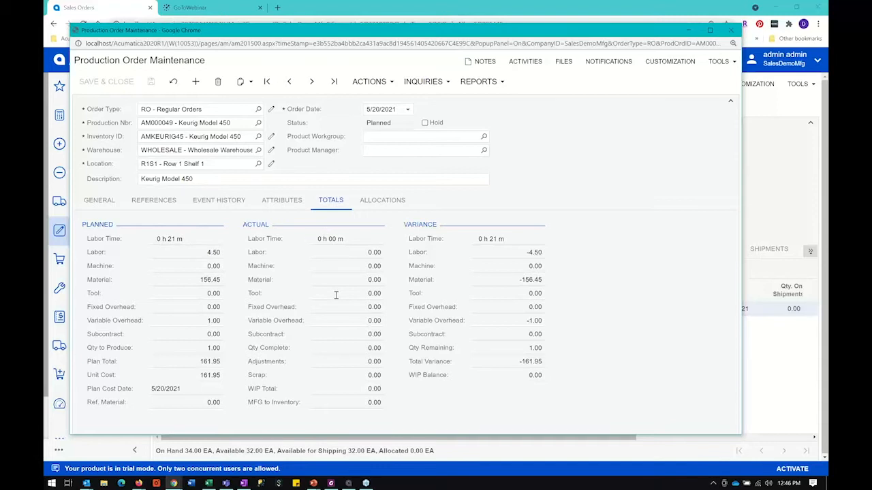
{"action": "left_click", "coordinate": [358, 252]}
{"action": "left_click", "coordinate": [359, 264]}
{"action": "left_click", "coordinate": [359, 279]}
{"action": "left_click", "coordinate": [521, 252]}
Step: Return to the production order's general settings and open its Production Detail inquiry
{"action": "left_click", "coordinate": [101, 201]}
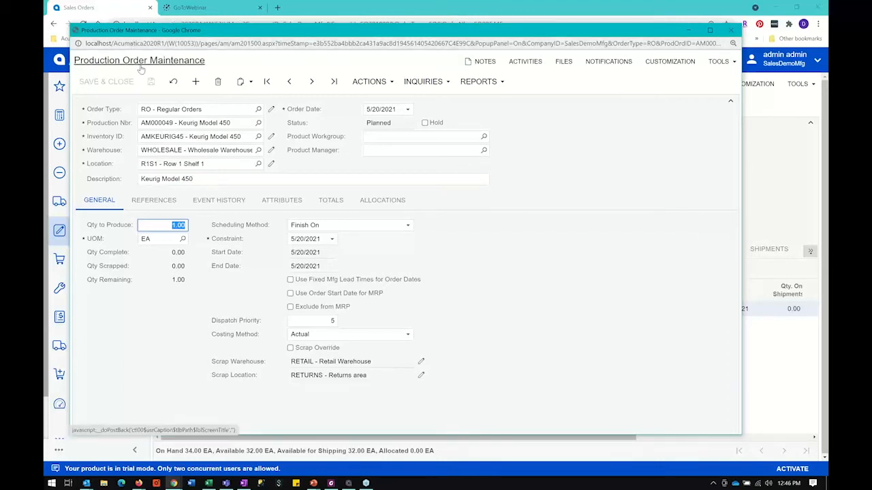
{"action": "left_click", "coordinate": [291, 90]}
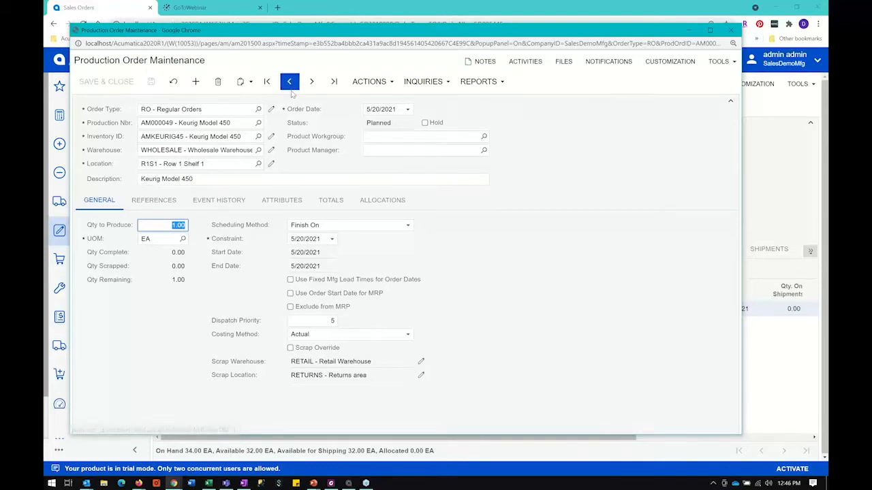
{"action": "left_click", "coordinate": [425, 82]}
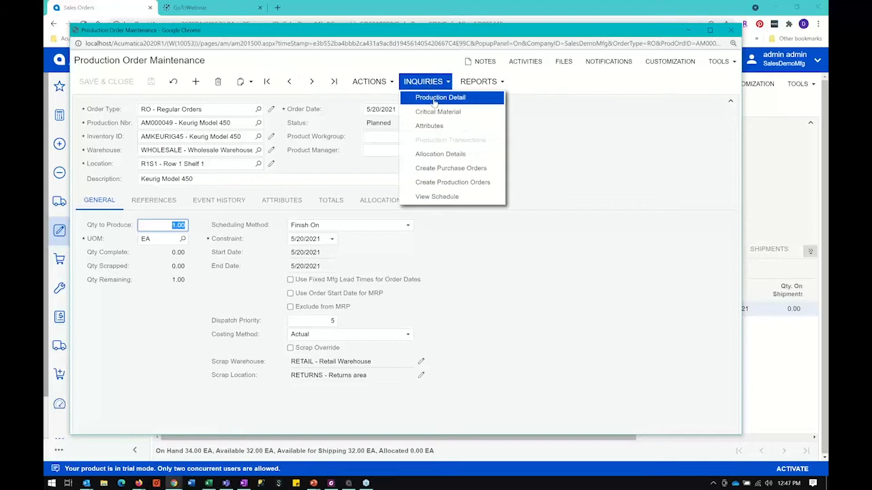
{"action": "left_click", "coordinate": [433, 100]}
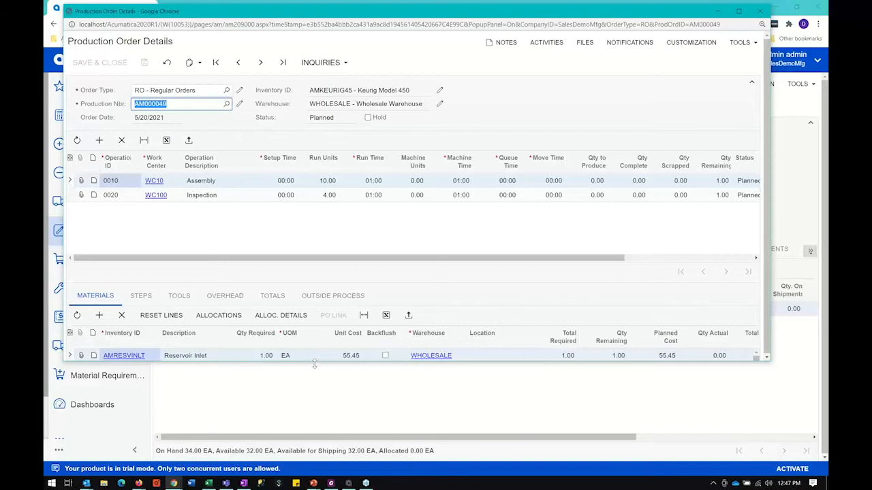
Step: Enlarge the Production Order Details window and examine the item plus the Assembly and Inspection operations with their materials
{"action": "left_click_drag", "start_coordinate": [314, 365], "coordinate": [312, 389]}
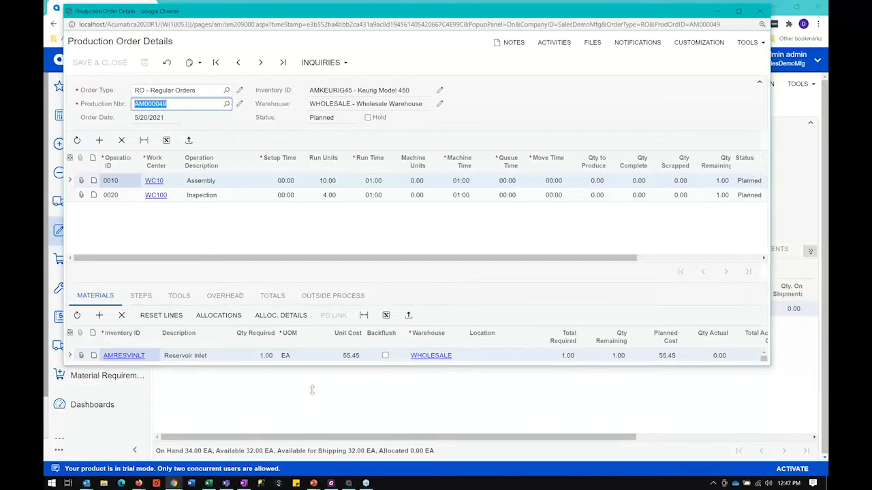
{"action": "left_click_drag", "start_coordinate": [312, 390], "coordinate": [307, 456]}
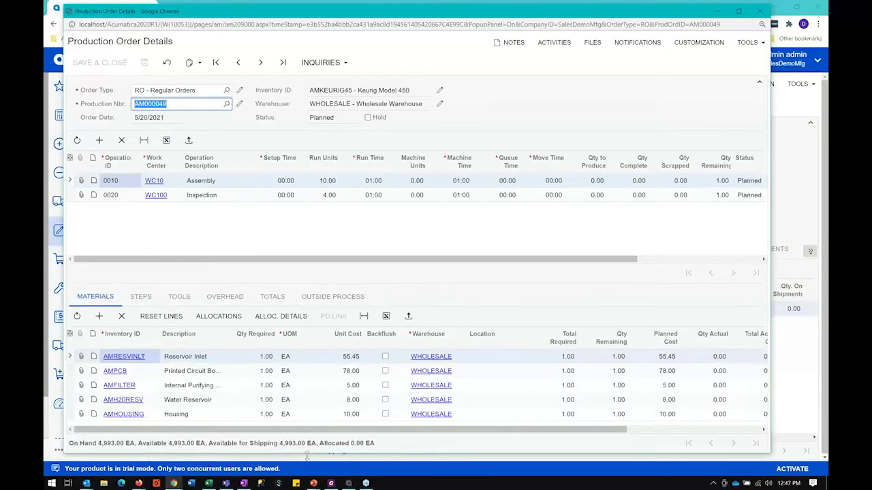
{"action": "left_click", "coordinate": [338, 89]}
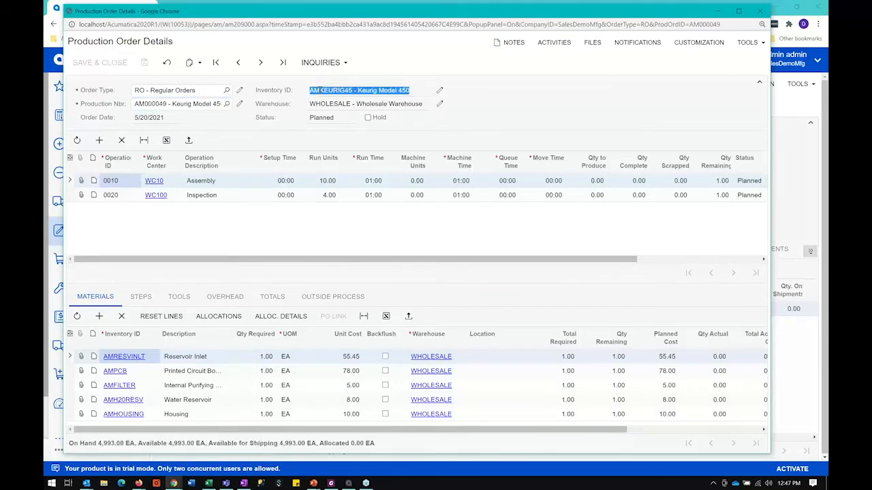
{"action": "left_click", "coordinate": [203, 185]}
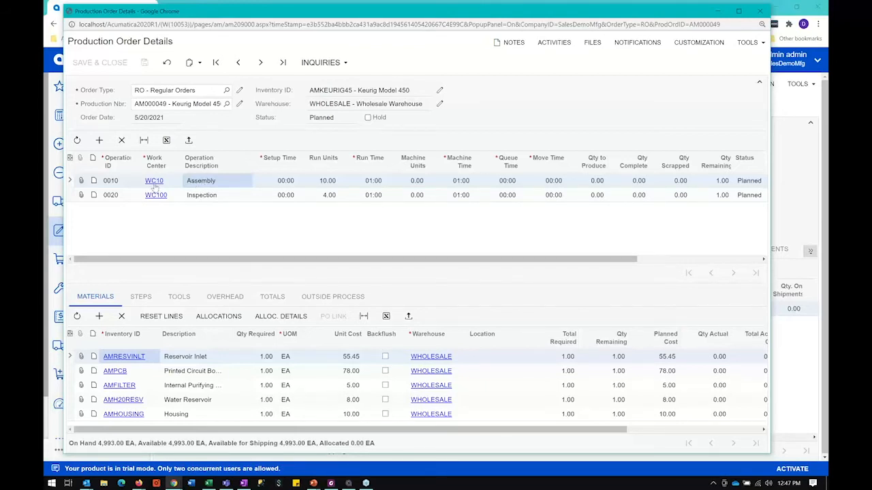
{"action": "left_click", "coordinate": [216, 195]}
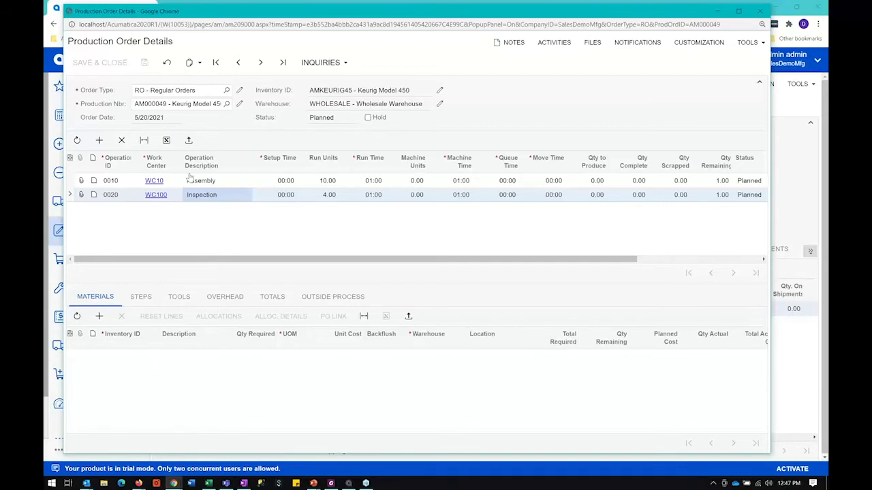
{"action": "left_click", "coordinate": [210, 182]}
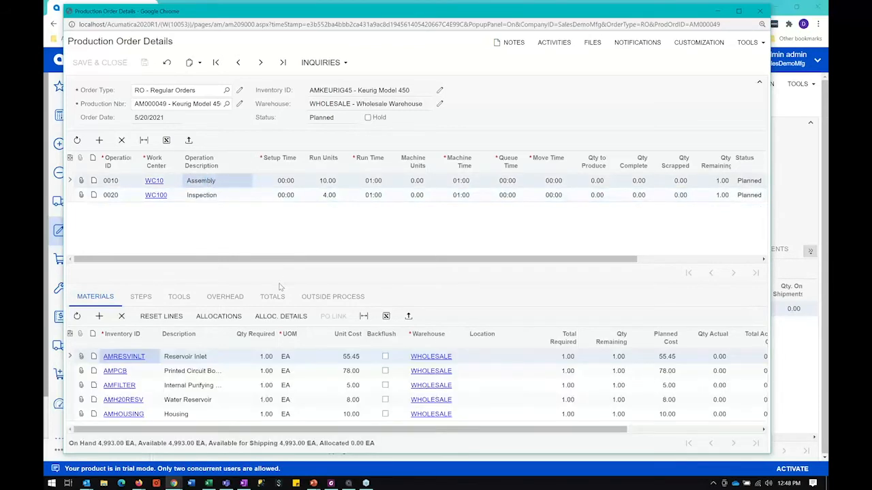
Step: Expand the materials list and compare the components assigned to the Assembly and Inspection operations
{"action": "left_click_drag", "start_coordinate": [278, 284], "coordinate": [267, 224]}
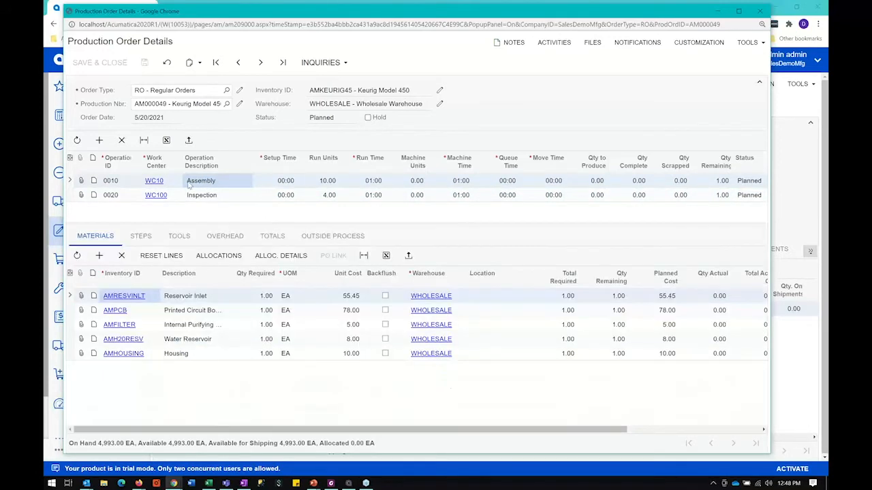
{"action": "left_click", "coordinate": [179, 297]}
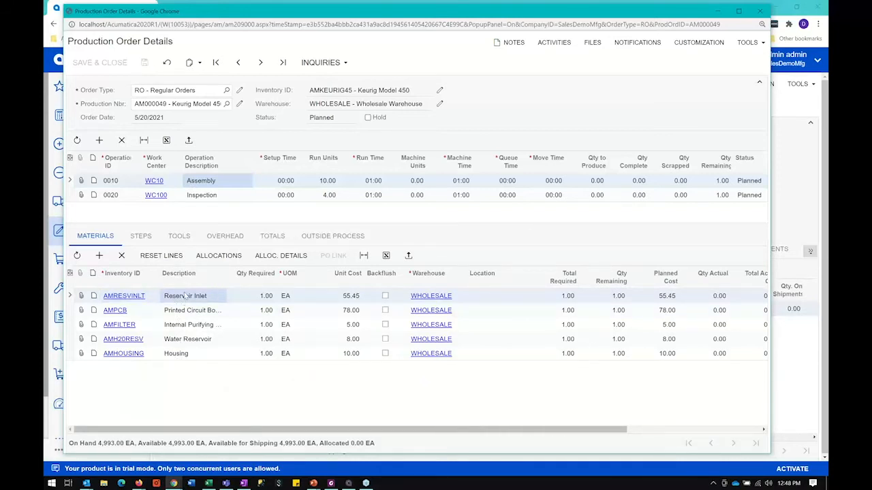
{"action": "left_click", "coordinate": [211, 195]}
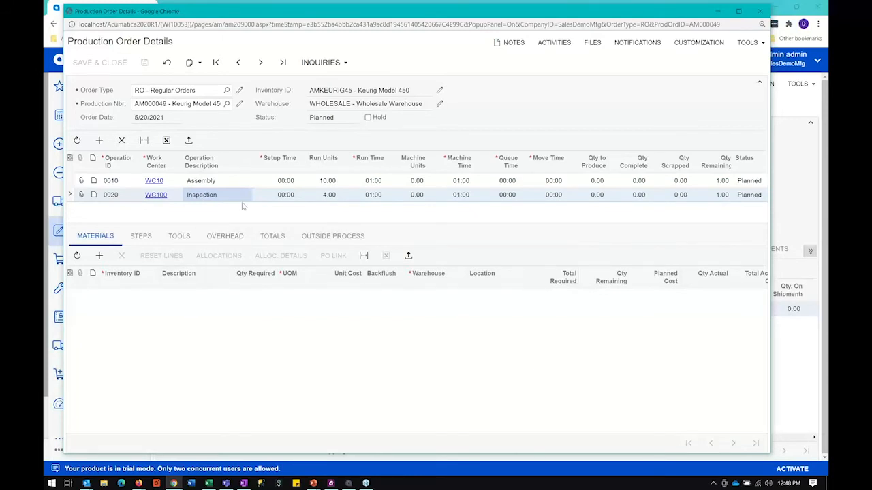
{"action": "left_click", "coordinate": [200, 181]}
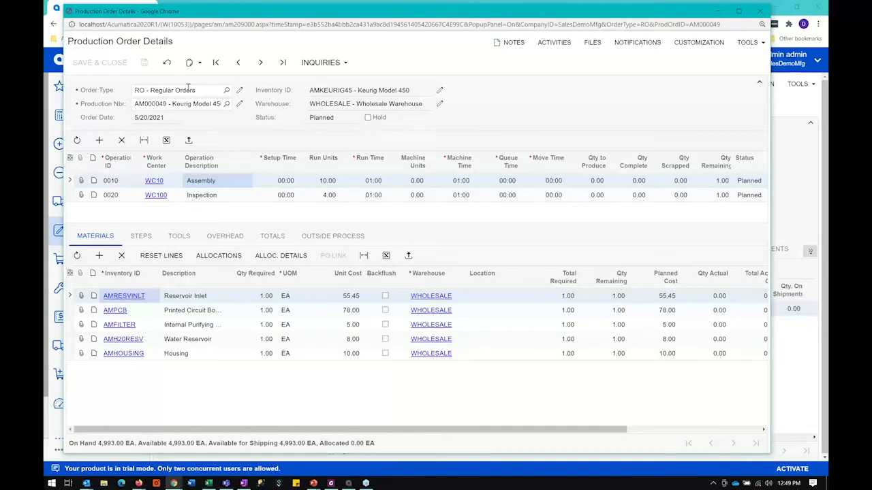
Step: Close the production order details and list the finished-goods records among the bills of material
{"action": "left_click", "coordinate": [762, 11]}
{"action": "left_click", "coordinate": [762, 12]}
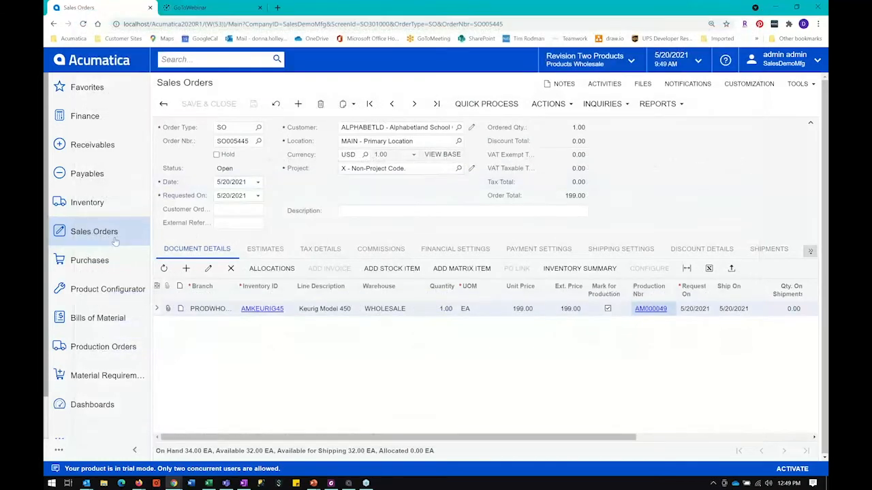
{"action": "left_click", "coordinate": [95, 321]}
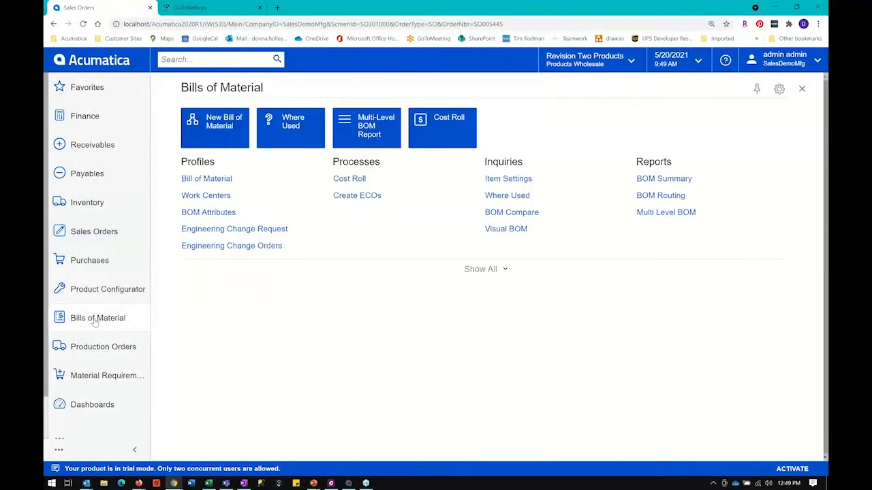
{"action": "left_click", "coordinate": [491, 269]}
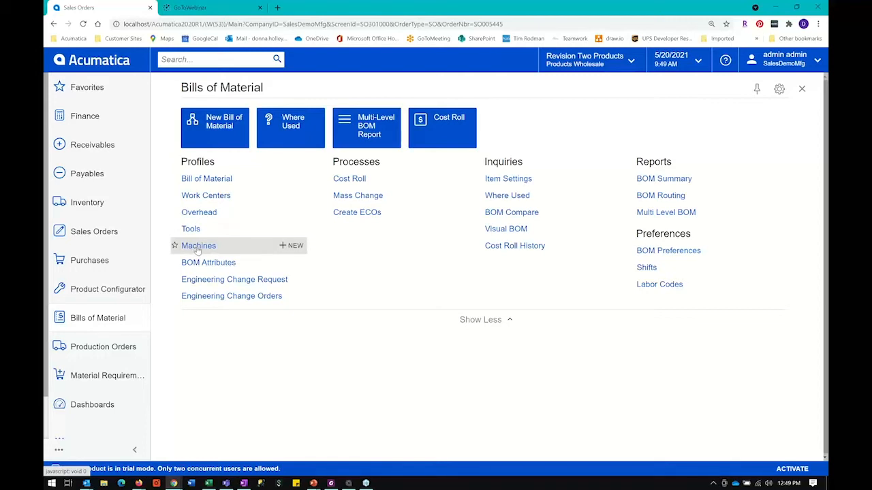
{"action": "left_click", "coordinate": [208, 179]}
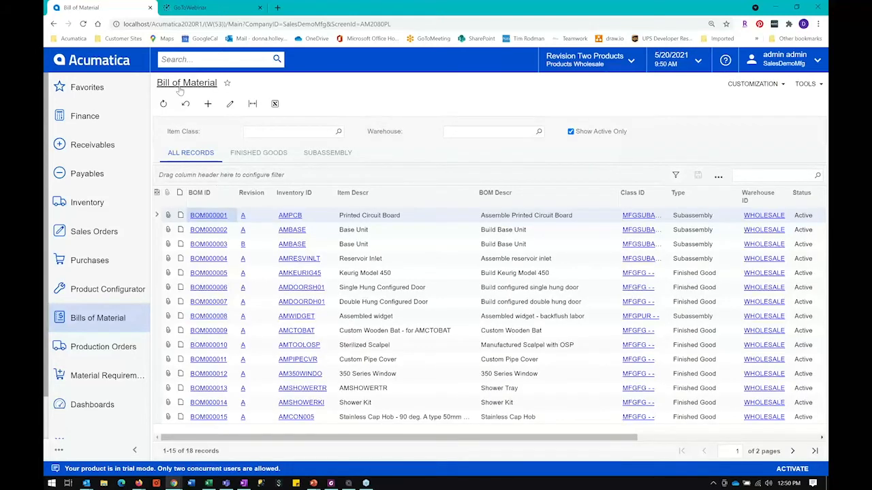
{"action": "left_click", "coordinate": [276, 156]}
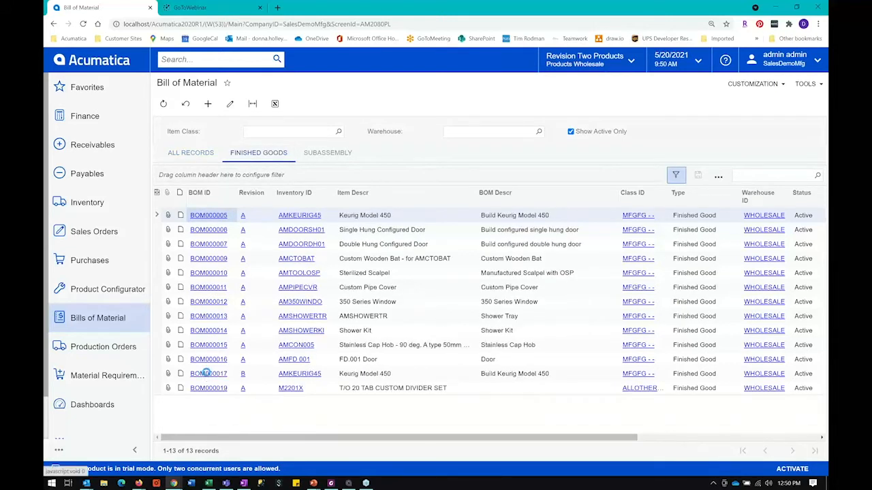
Step: Open revision B of the Keurig Model 450 bill of material, BOM000017, and enlarge its materials list
{"action": "left_click", "coordinate": [206, 373]}
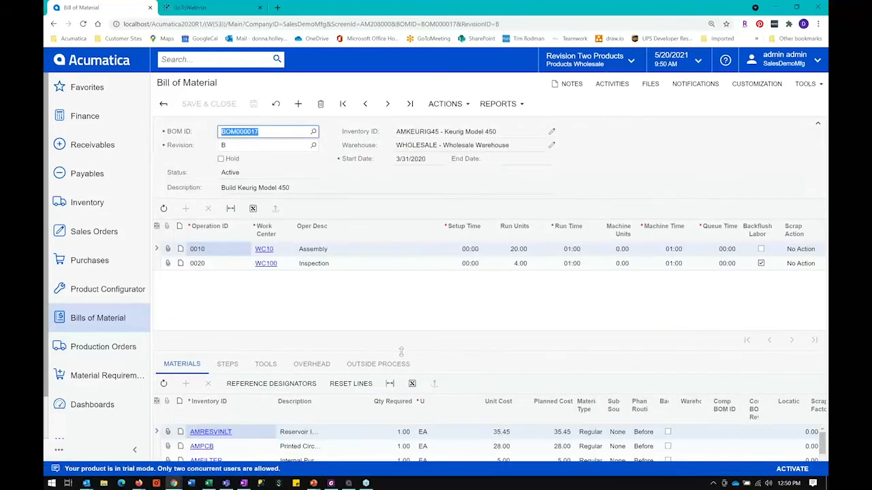
{"action": "left_click_drag", "start_coordinate": [401, 352], "coordinate": [391, 275]}
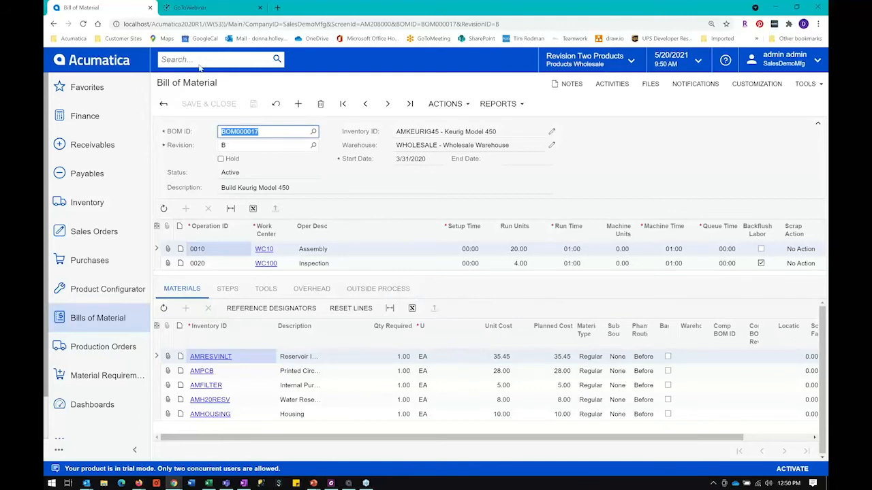
{"action": "left_click", "coordinate": [237, 146]}
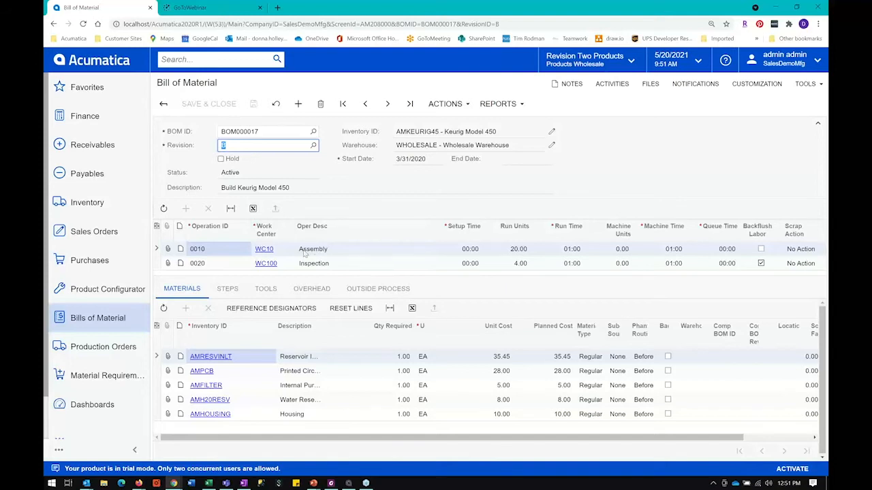
Step: Open work center WC10 from the Assembly operation and examine its description, standard cost, capacity basis and scrap action options
{"action": "left_click", "coordinate": [264, 251]}
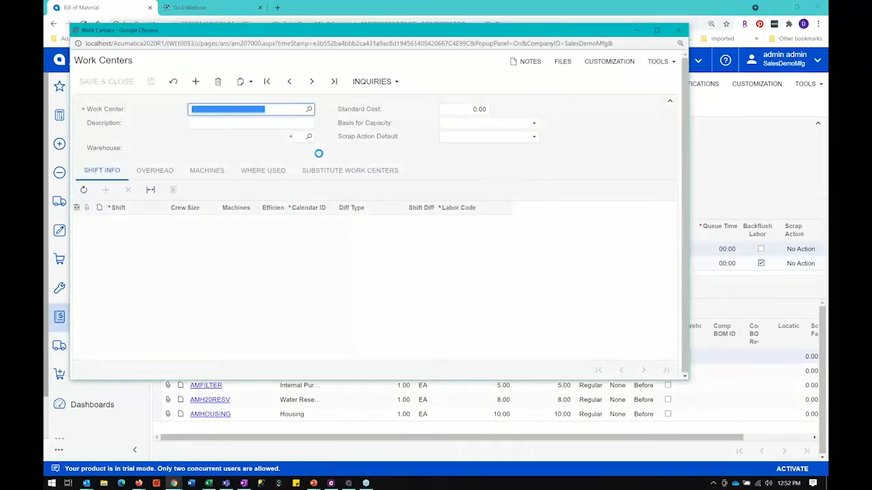
{"action": "left_click", "coordinate": [227, 123]}
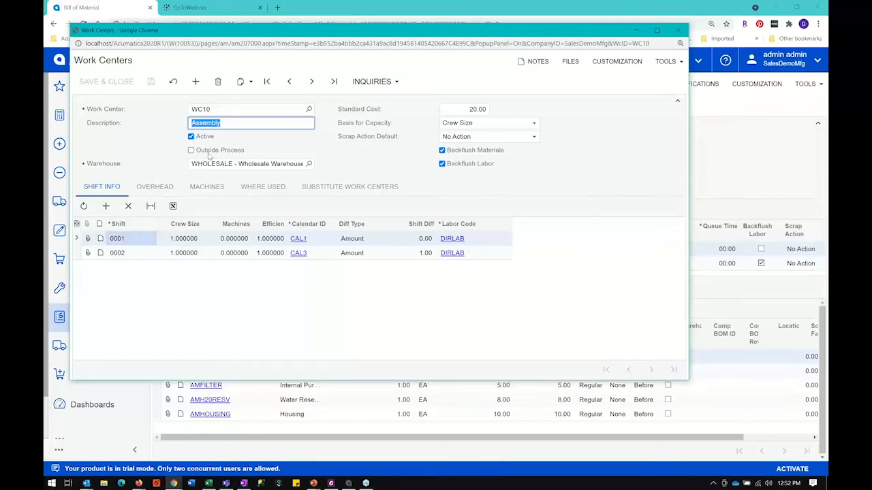
{"action": "left_click", "coordinate": [468, 109]}
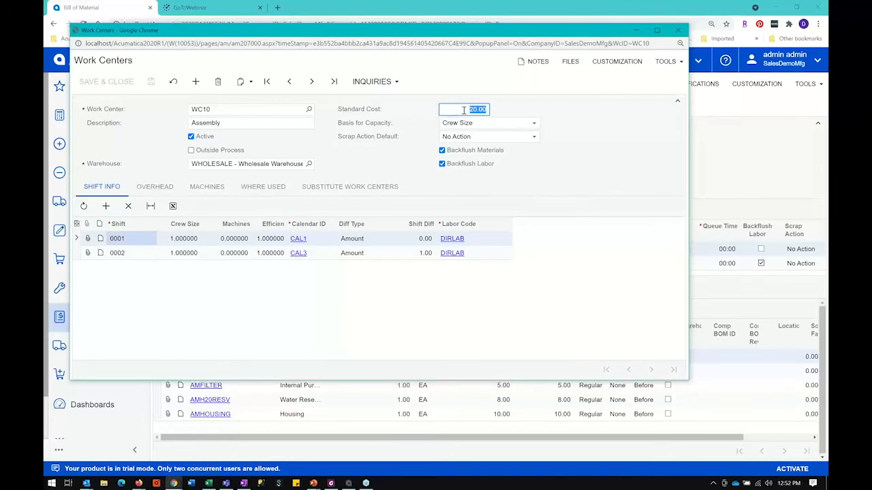
{"action": "left_click", "coordinate": [479, 129]}
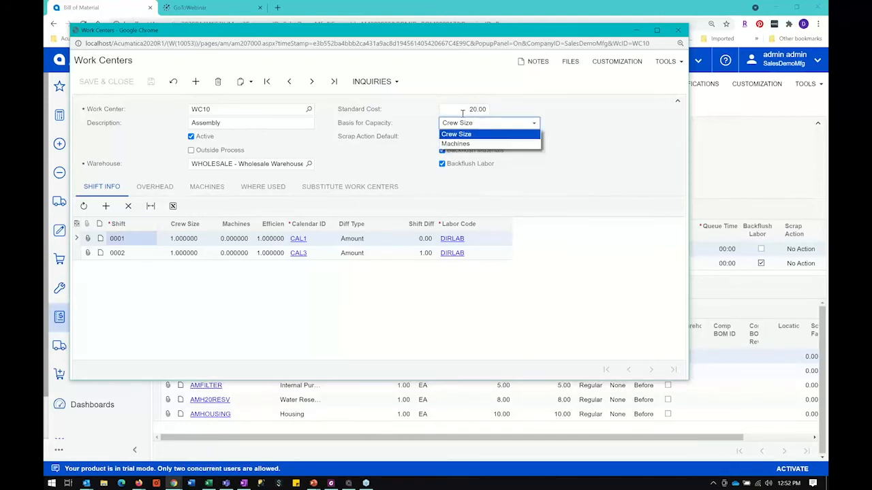
{"action": "left_click", "coordinate": [459, 110]}
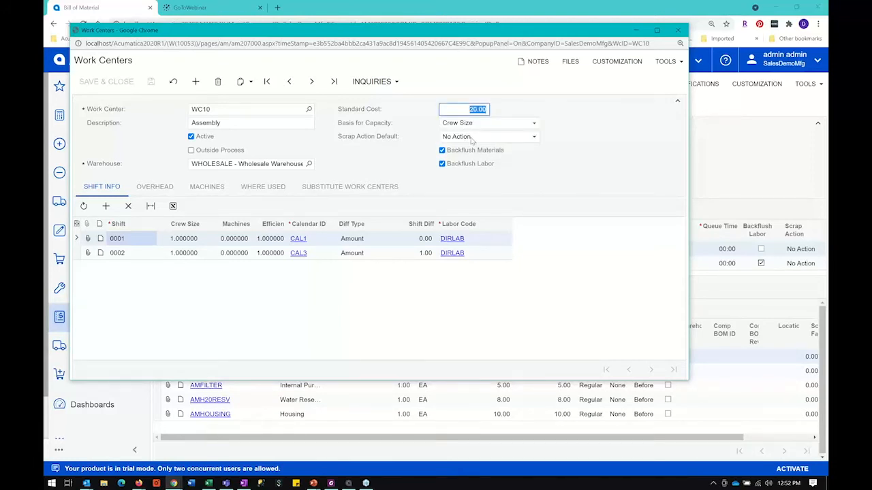
{"action": "left_click", "coordinate": [471, 138]}
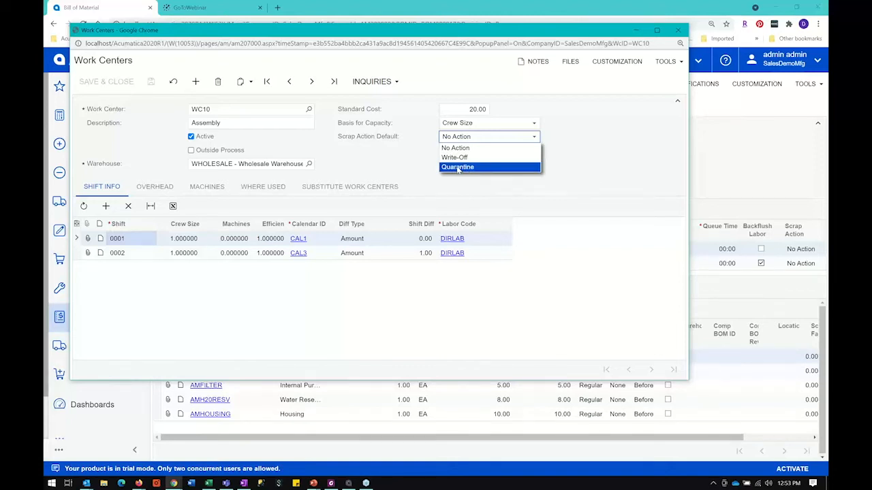
{"action": "left_click", "coordinate": [475, 144]}
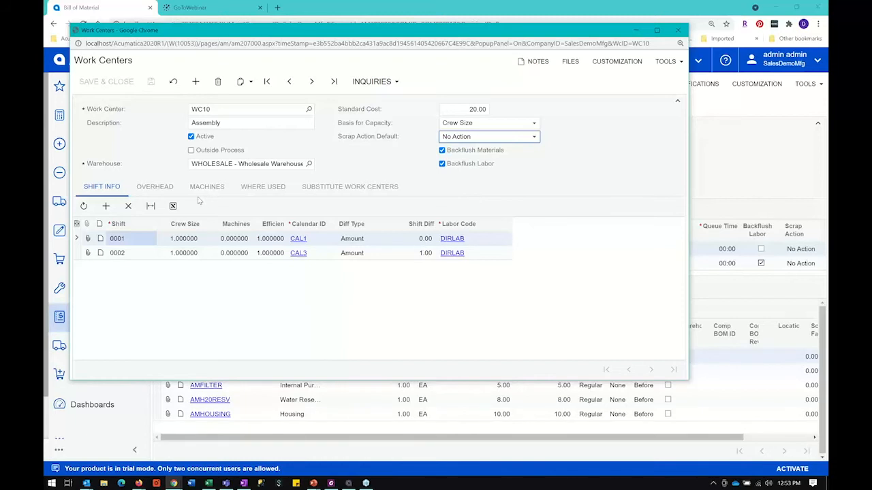
Step: Review work center WC10's overhead, machines, where-used BOMs and substitute work centers, and close its window
{"action": "left_click", "coordinate": [154, 189]}
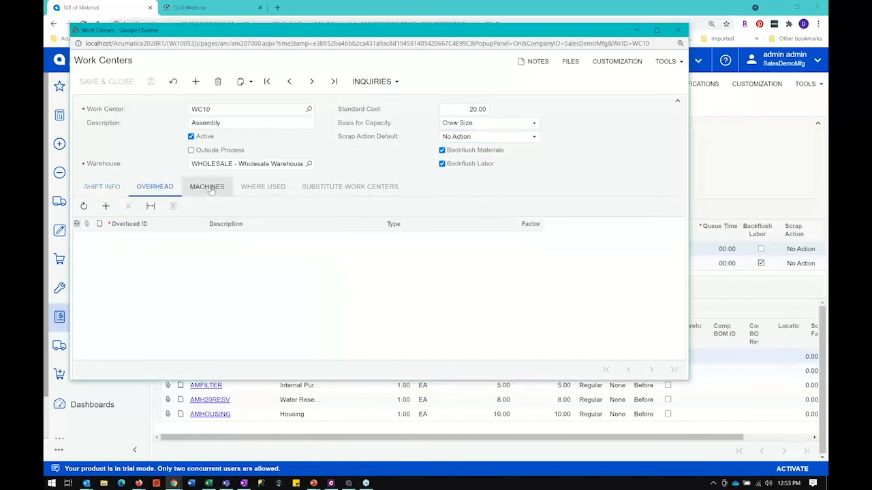
{"action": "left_click", "coordinate": [211, 190]}
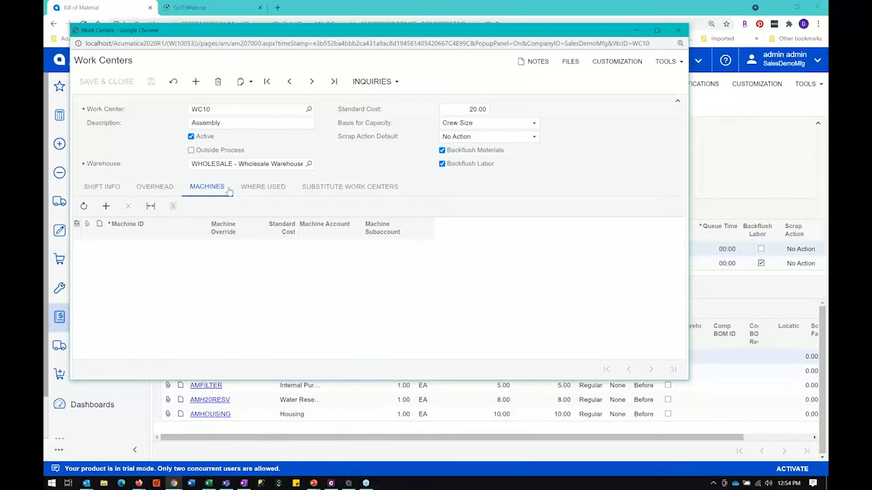
{"action": "left_click", "coordinate": [260, 190]}
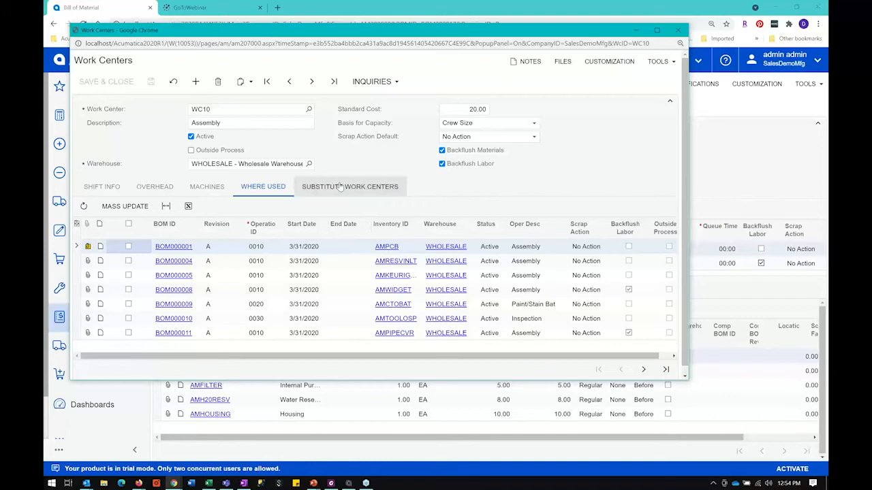
{"action": "left_click", "coordinate": [340, 188]}
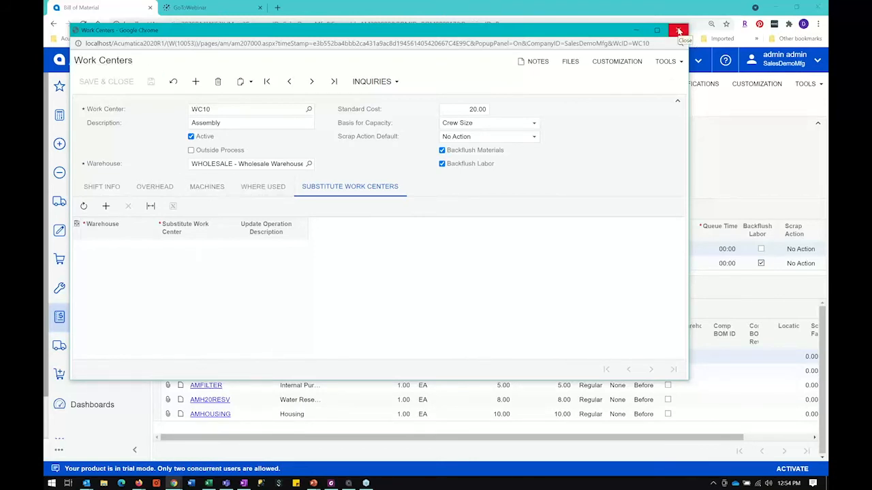
{"action": "left_click", "coordinate": [679, 31]}
{"action": "left_click", "coordinate": [678, 29]}
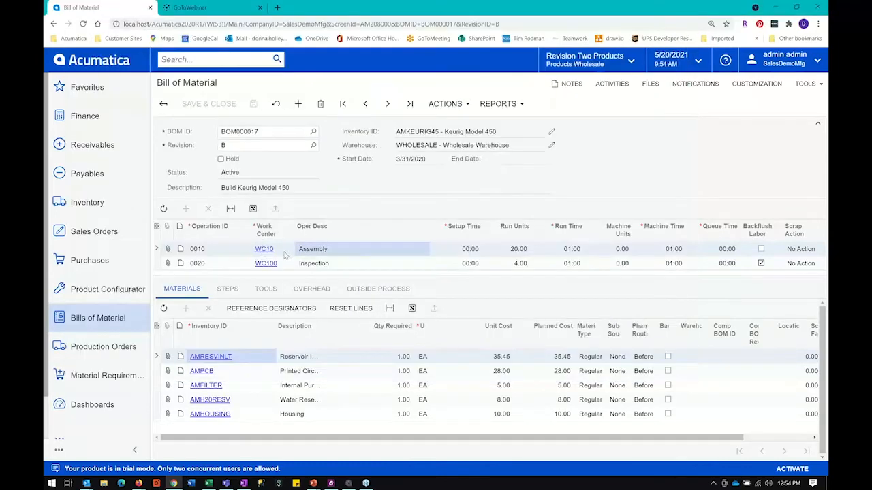
Step: Examine the Assembly operation's setup time, run units, run time, machine units and machine time, plus its Reservoir Inlet material line
{"action": "left_click", "coordinate": [447, 249]}
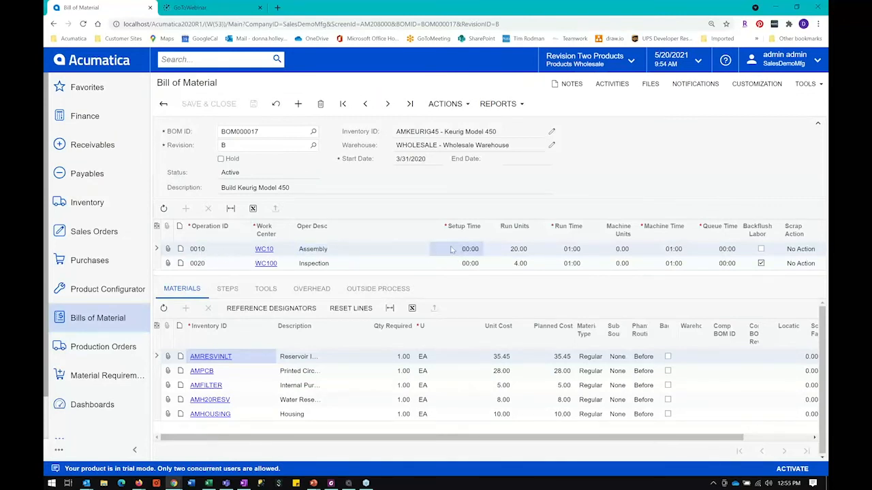
{"action": "left_click", "coordinate": [507, 250]}
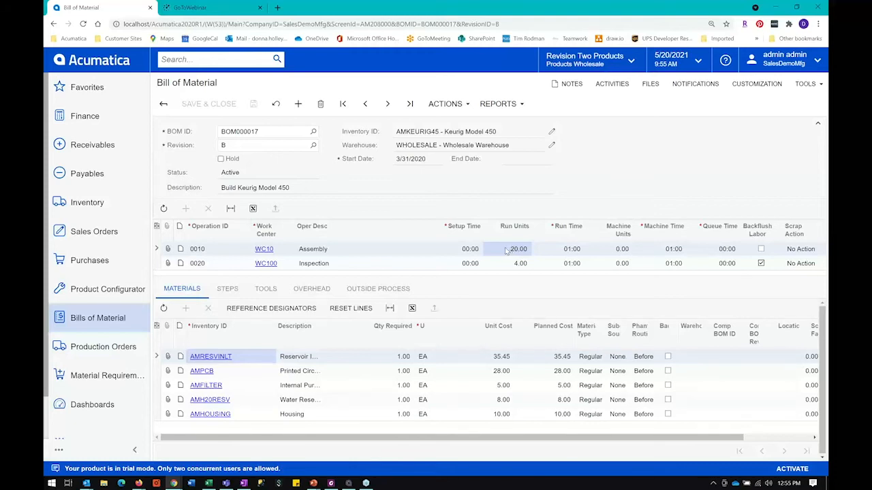
{"action": "left_click", "coordinate": [564, 250]}
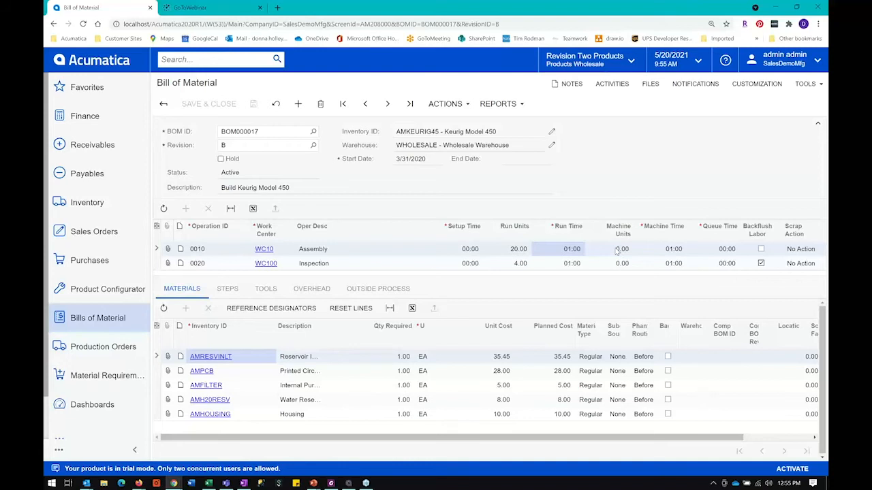
{"action": "left_click", "coordinate": [617, 250]}
{"action": "left_click", "coordinate": [669, 253]}
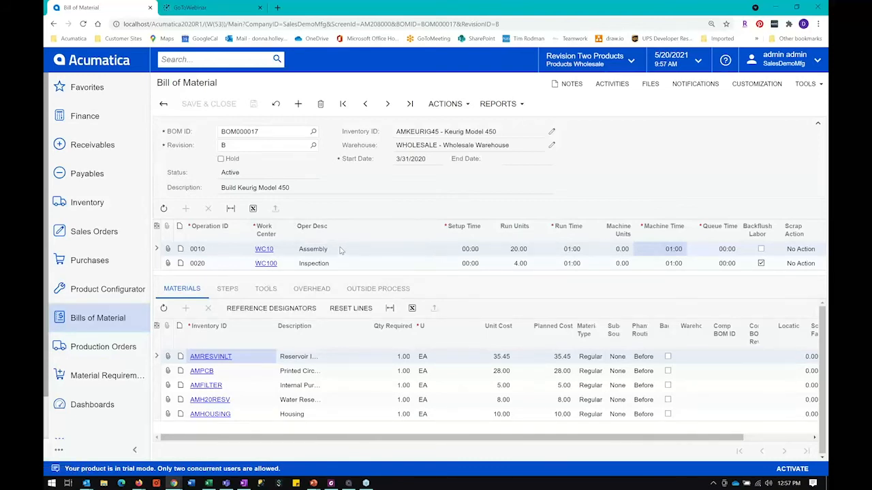
{"action": "left_click", "coordinate": [296, 362]}
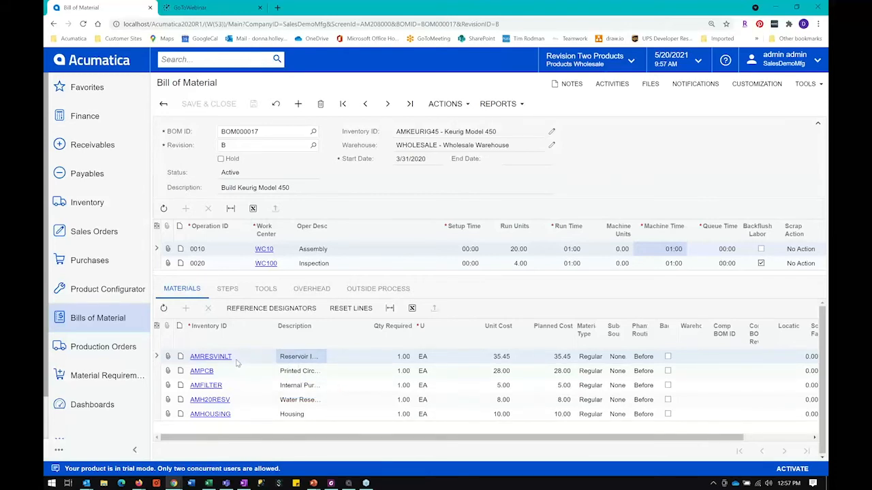
Step: Widen the materials list's Description column and open the AMPCB Printed Circuit Board stock item, getting past the browser's pop-up blocking
{"action": "left_click_drag", "start_coordinate": [327, 335], "coordinate": [358, 335]}
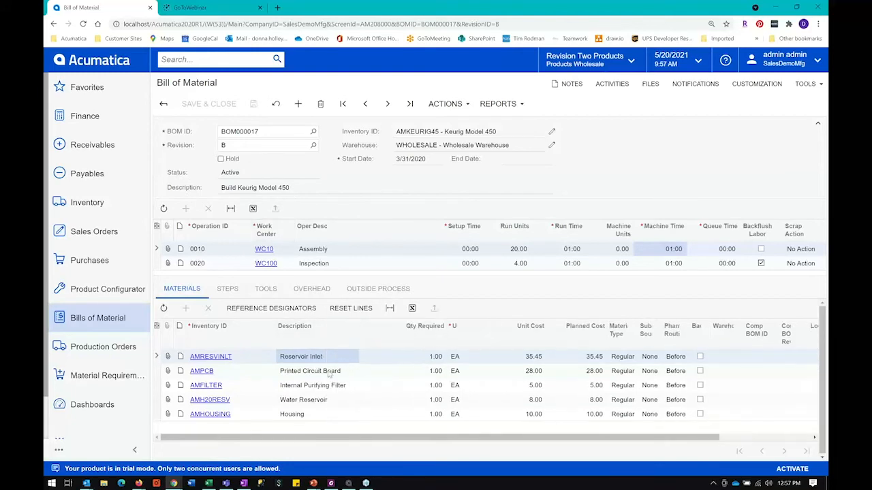
{"action": "left_click", "coordinate": [308, 373]}
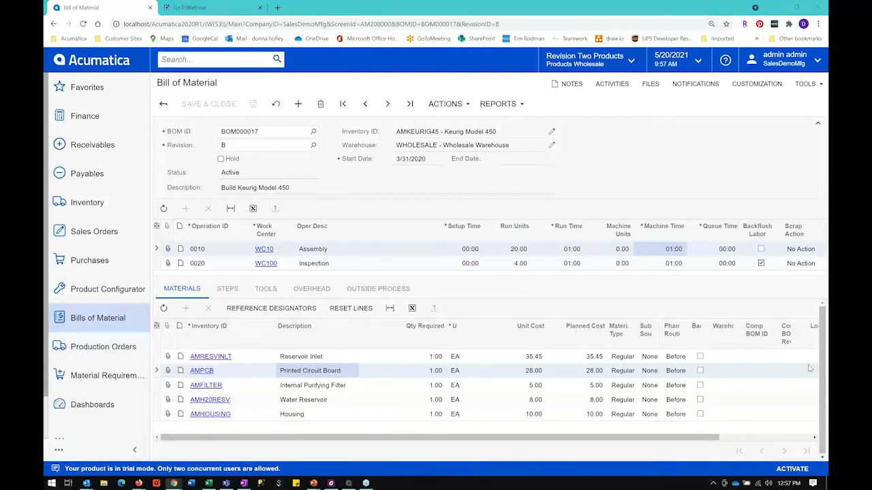
{"action": "left_click", "coordinate": [201, 371]}
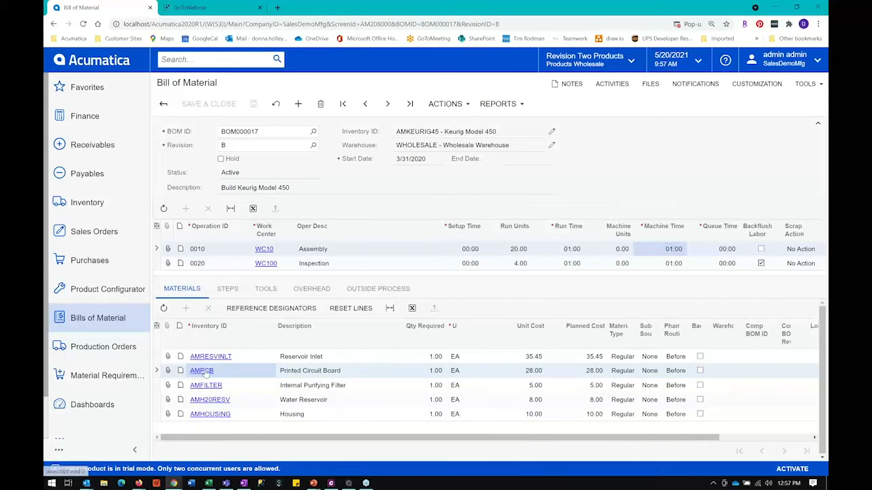
{"action": "left_click", "coordinate": [688, 24]}
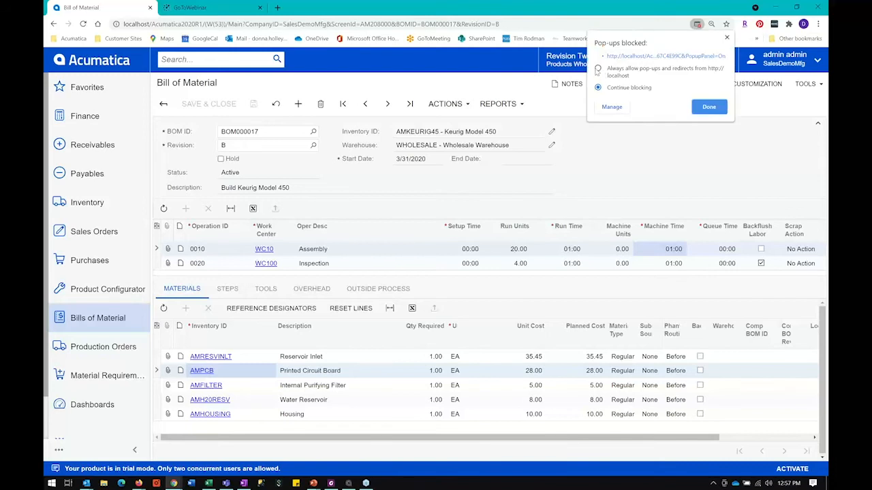
{"action": "left_click", "coordinate": [708, 109]}
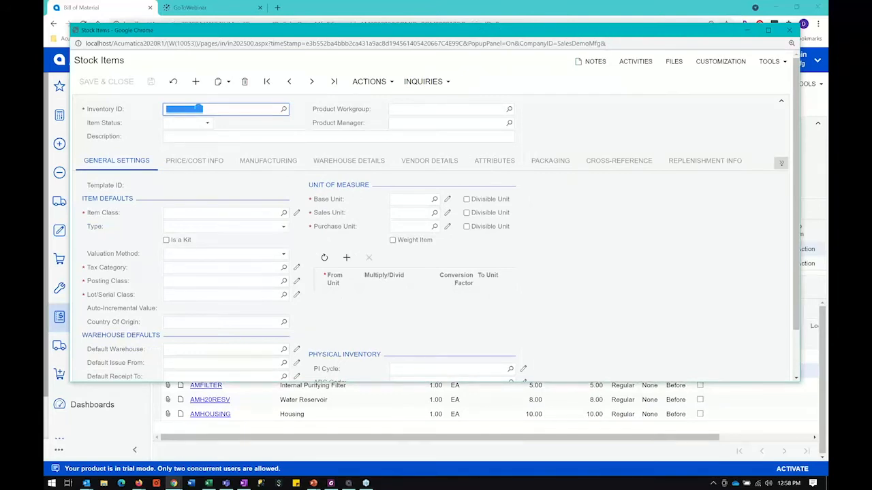
Step: Review the Printed Circuit Board's item class and manufacturing settings, including its default BOM and replenishment source, and close its window
{"action": "left_click", "coordinate": [202, 215]}
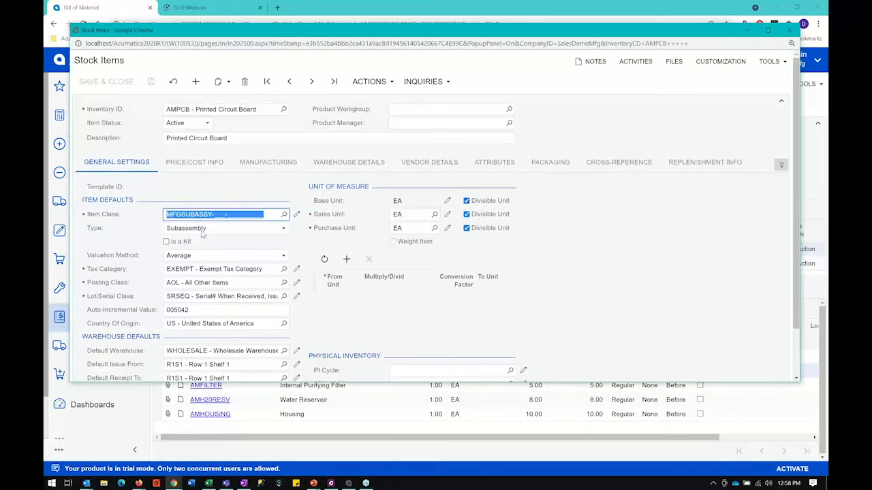
{"action": "left_click", "coordinate": [263, 163]}
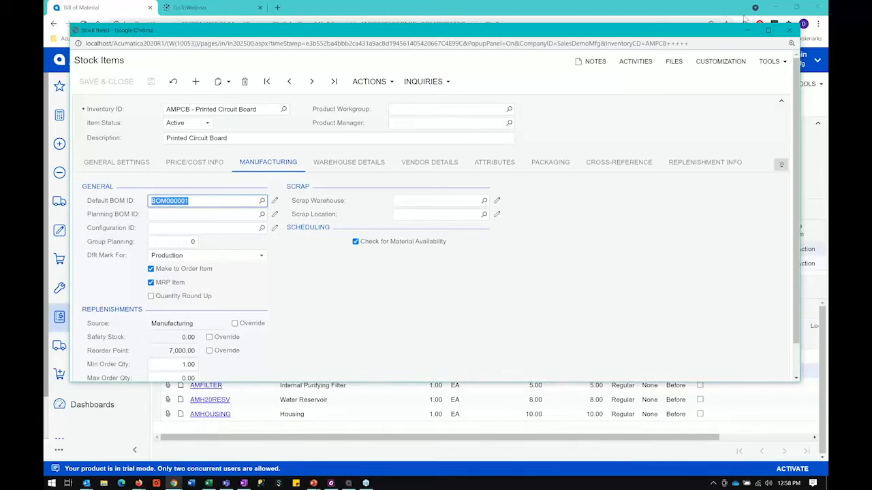
{"action": "left_click", "coordinate": [793, 32]}
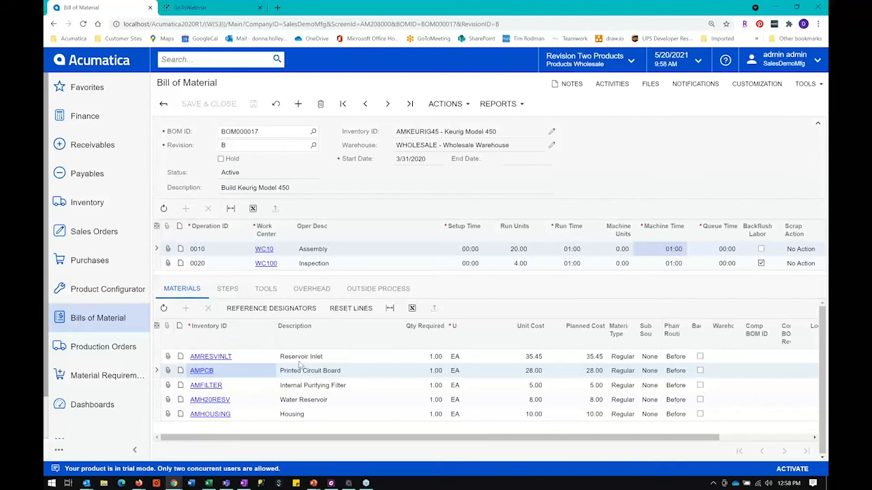
Step: Examine the Assembly operation's required material quantity, steps, tools, overhead and outside process details, and return to its materials
{"action": "left_click", "coordinate": [421, 358]}
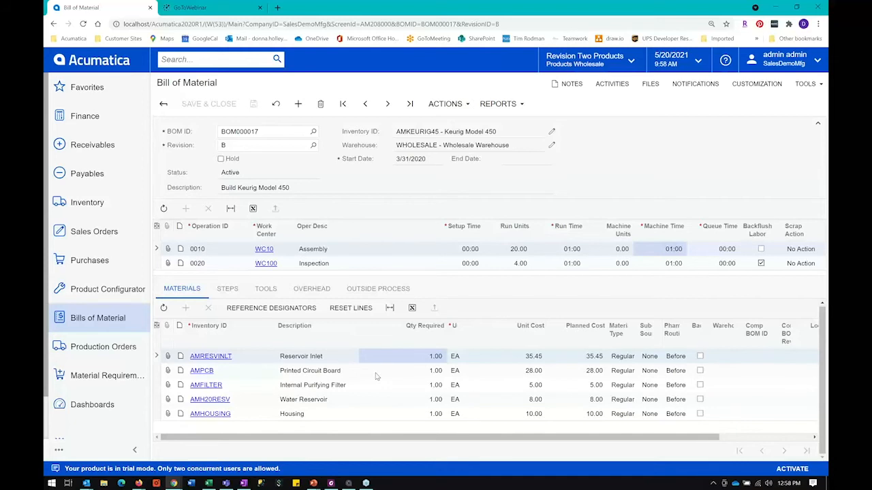
{"action": "left_click", "coordinate": [225, 290]}
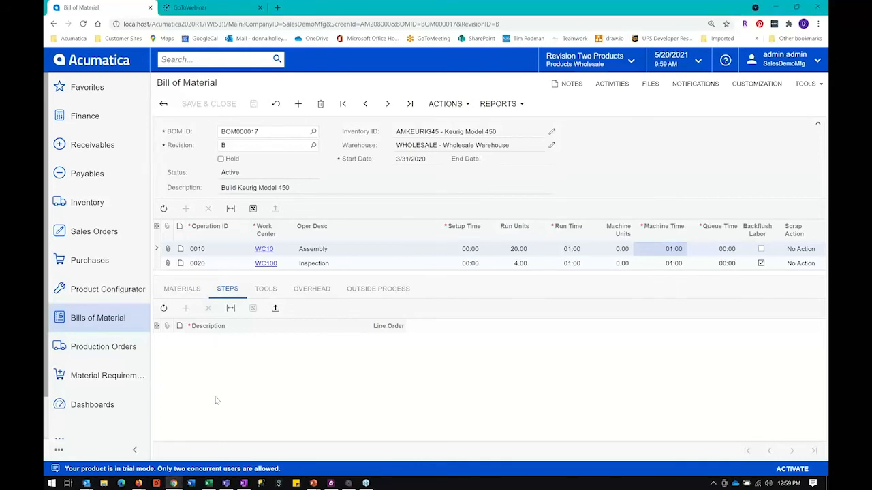
{"action": "left_click", "coordinate": [267, 289]}
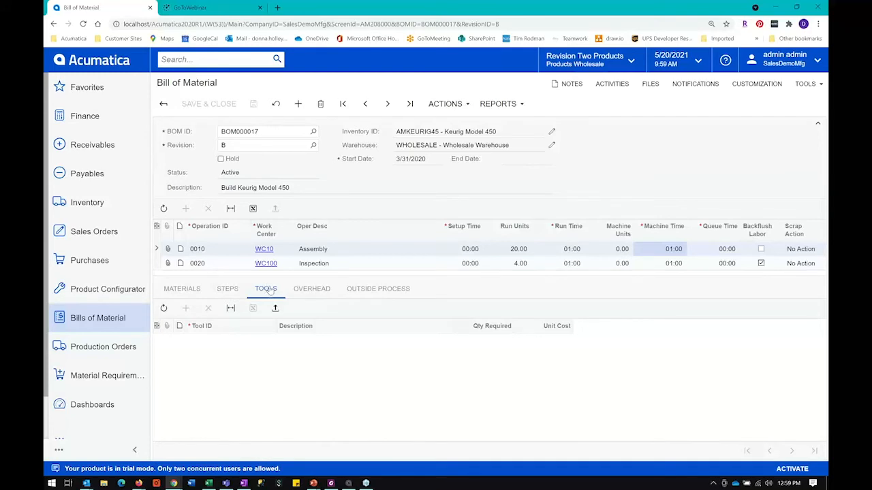
{"action": "left_click", "coordinate": [315, 290]}
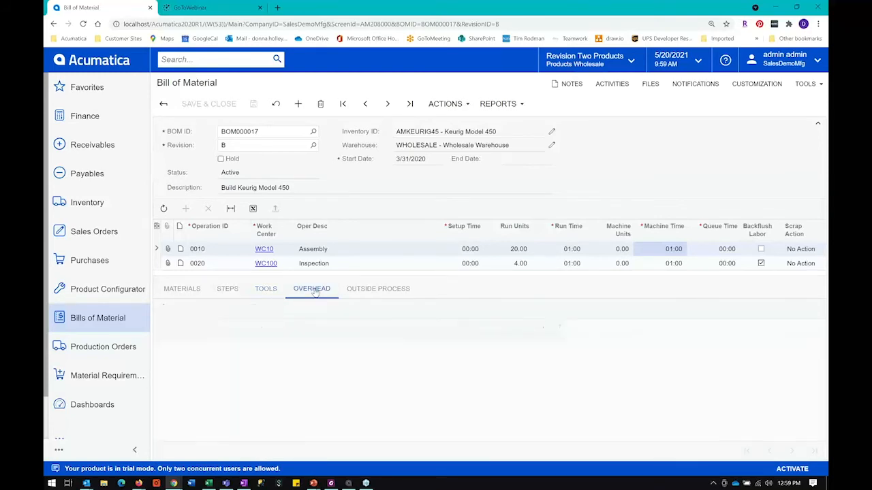
{"action": "left_click", "coordinate": [366, 291]}
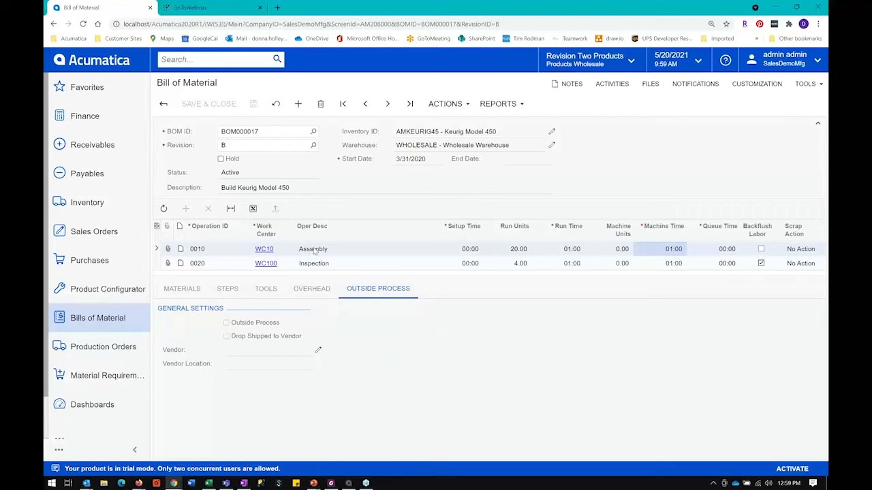
{"action": "left_click", "coordinate": [179, 289]}
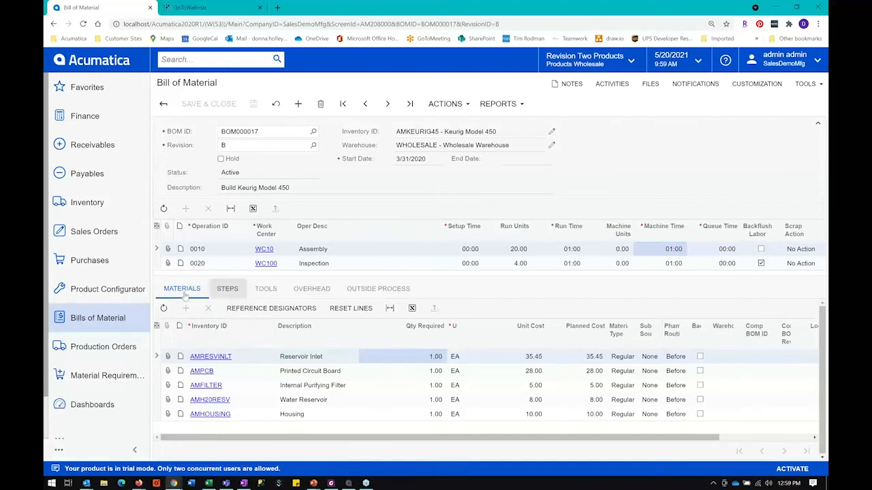
Step: Open the Visual BOM inquiry, search its BOM list for "keur" and load BOM000017, revision B
{"action": "left_click", "coordinate": [109, 320]}
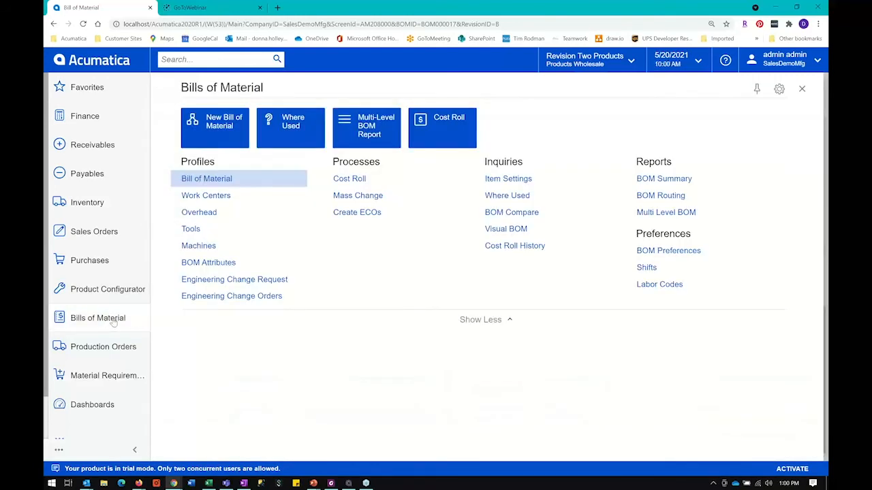
{"action": "left_click", "coordinate": [507, 233]}
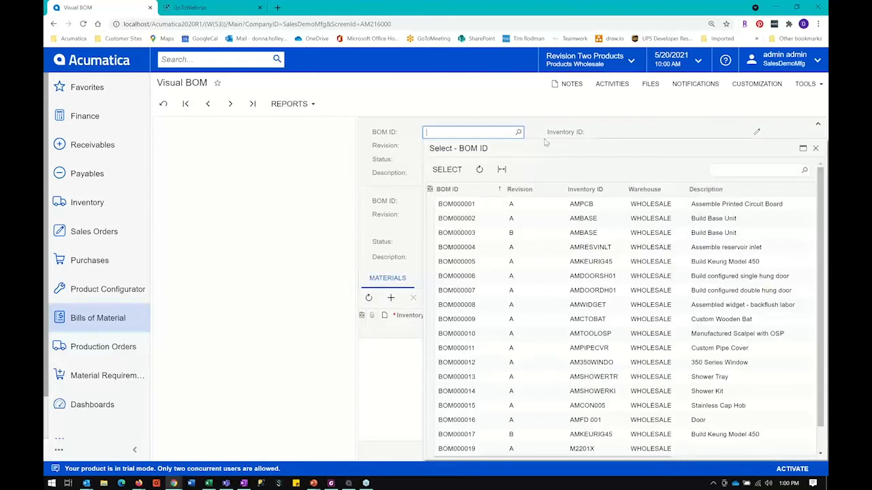
{"action": "type", "text": "keur"}
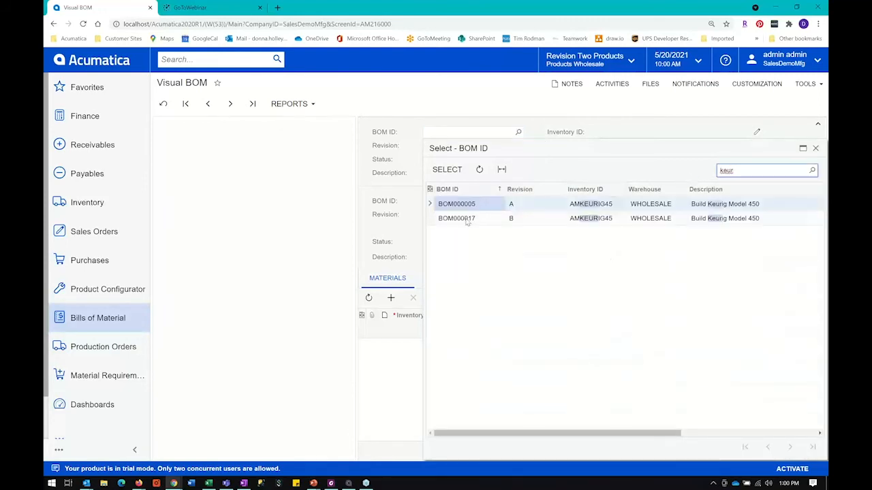
{"action": "double_click", "coordinate": [466, 219]}
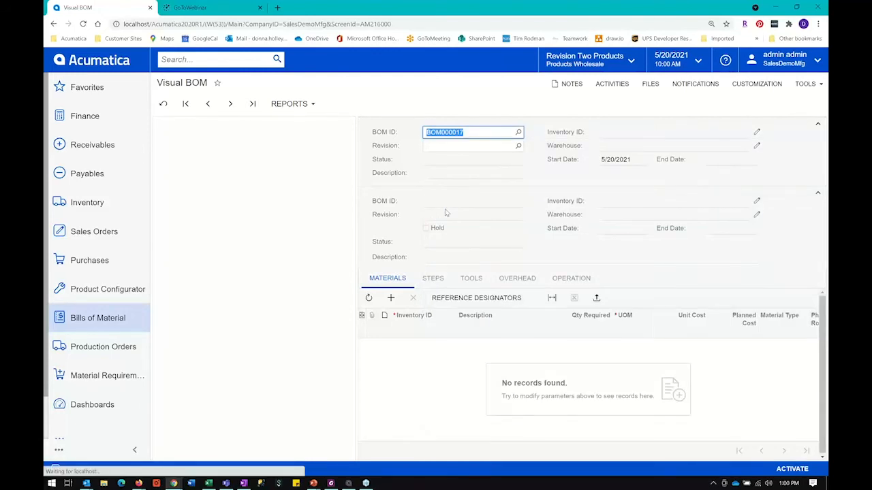
Step: Expand the Assembly operation to examine the multi-level structure and the Printed Circuit Board's components, and collapse the two subassemblies
{"action": "left_click", "coordinate": [168, 136]}
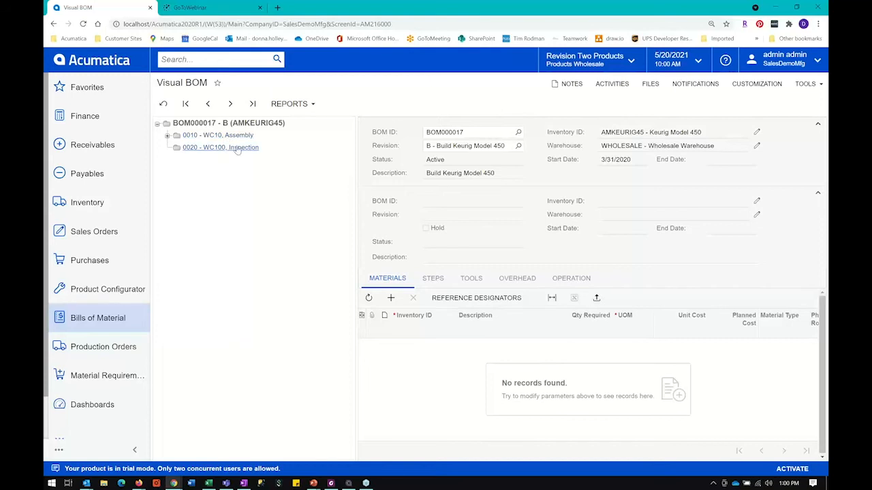
{"action": "left_click", "coordinate": [167, 135]}
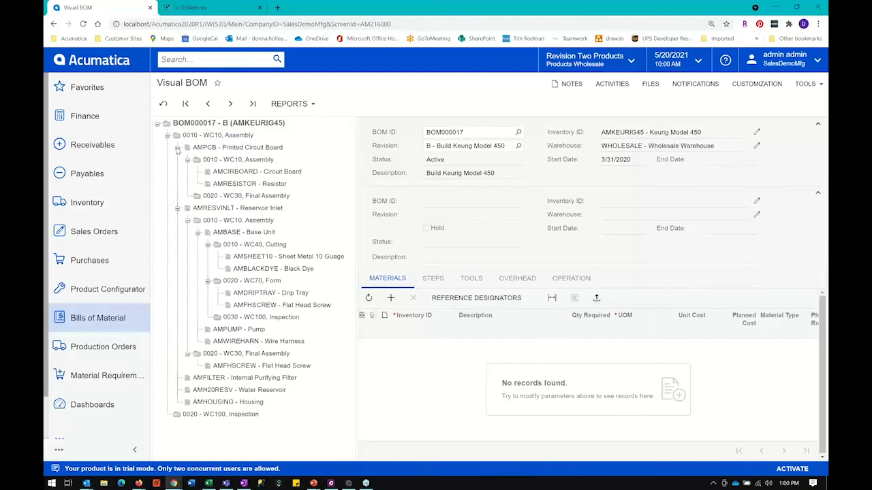
{"action": "left_click", "coordinate": [178, 148]}
{"action": "left_click", "coordinate": [177, 159]}
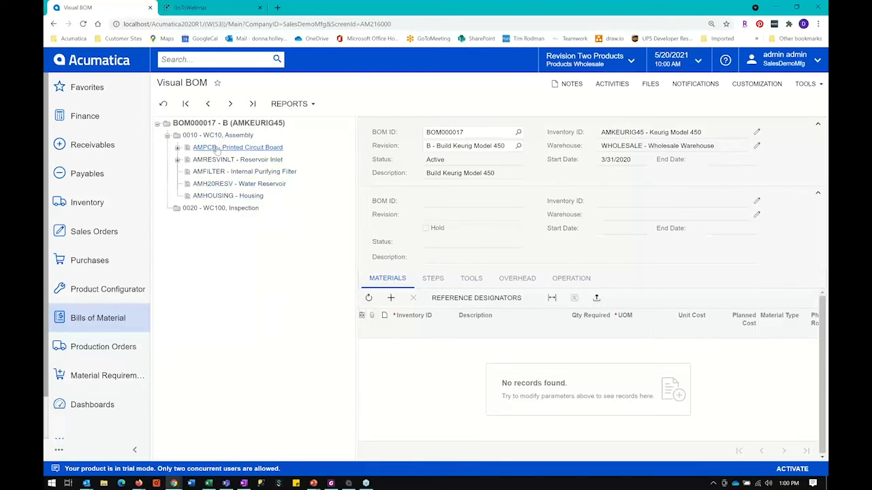
{"action": "left_click", "coordinate": [178, 147]}
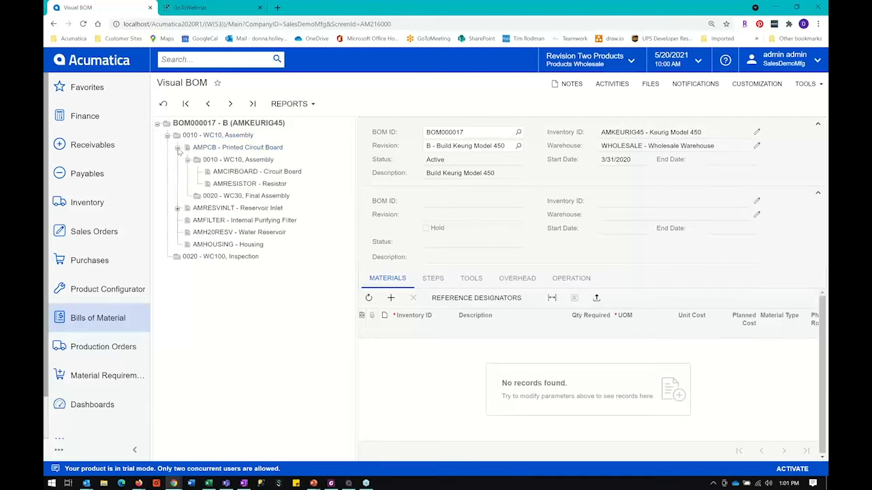
{"action": "left_click", "coordinate": [188, 160]}
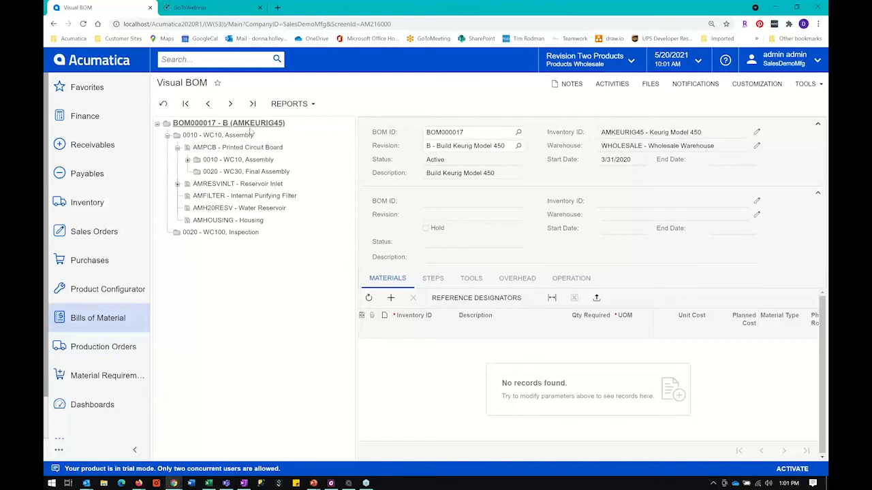
{"action": "left_click", "coordinate": [177, 148]}
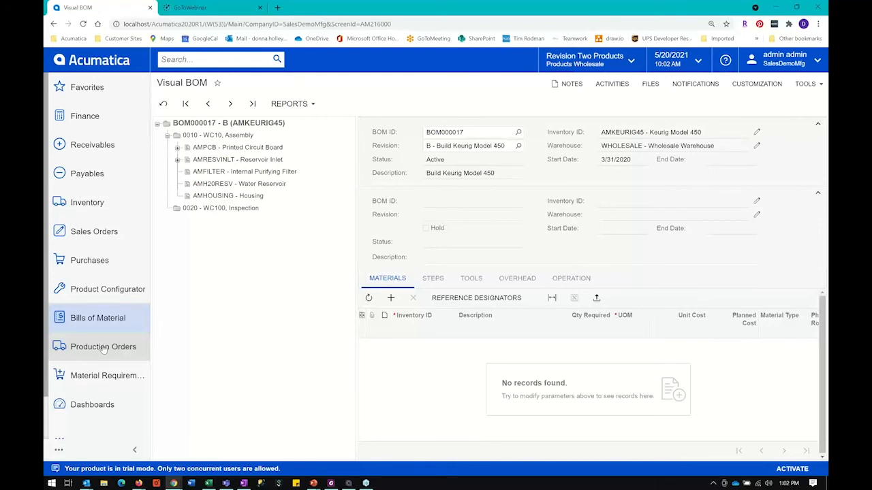
Step: Open the MRP Display inquiry and examine the requirement types and the purchase and manufacturing sources of the planned items
{"action": "left_click", "coordinate": [114, 379]}
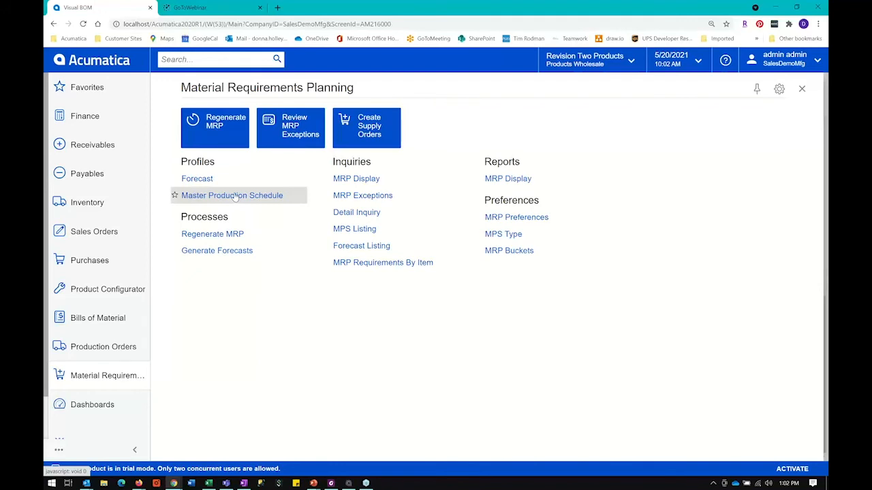
{"action": "left_click", "coordinate": [352, 179]}
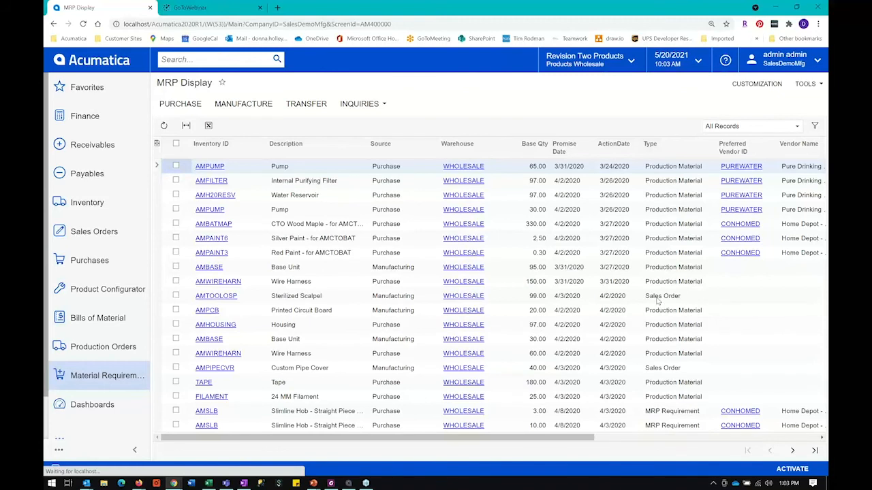
{"action": "left_click", "coordinate": [658, 302]}
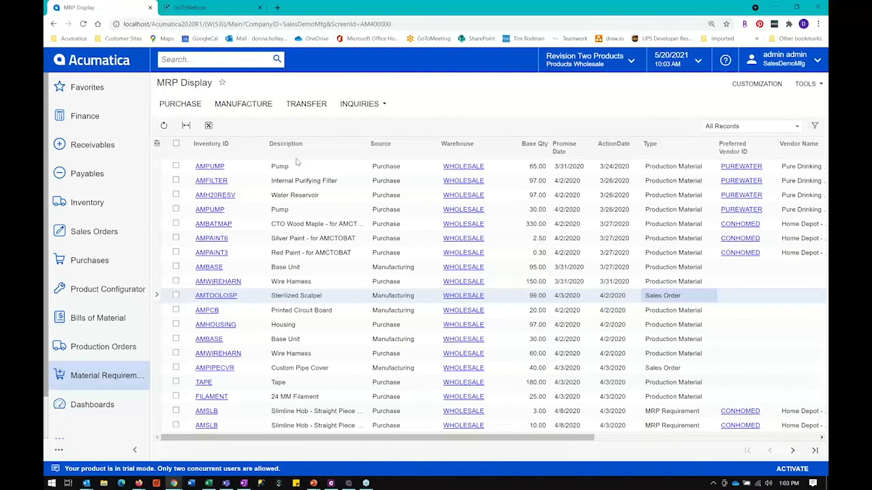
{"action": "left_click", "coordinate": [386, 168]}
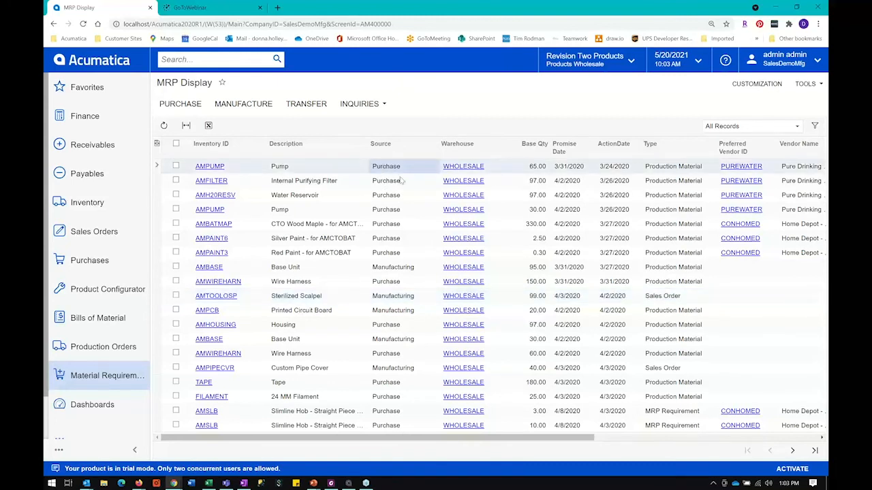
{"action": "left_click", "coordinate": [394, 267]}
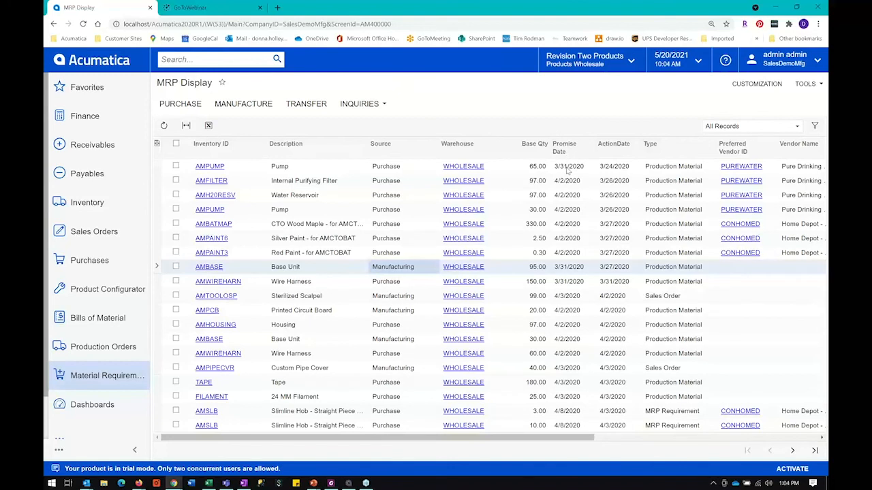
Step: Examine the promise date, source, action date and requirement type of the first Pump line, and check the Printed Circuit Board line
{"action": "left_click", "coordinate": [569, 167]}
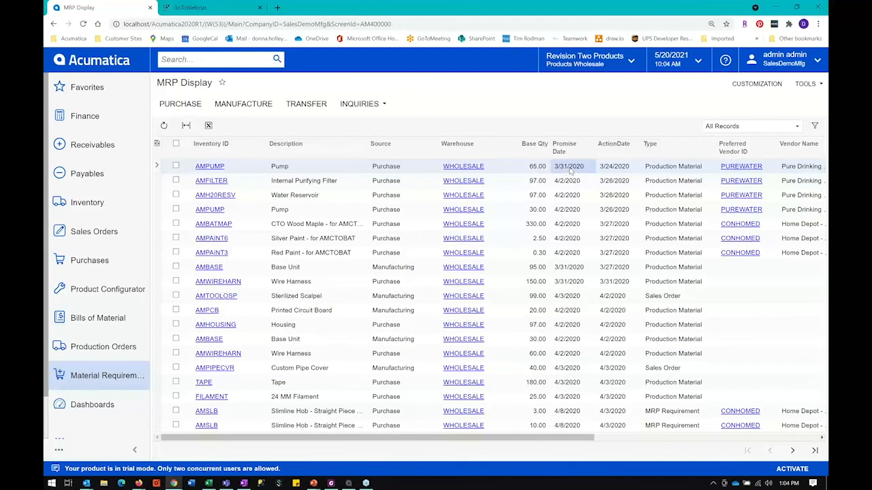
{"action": "left_click", "coordinate": [286, 312]}
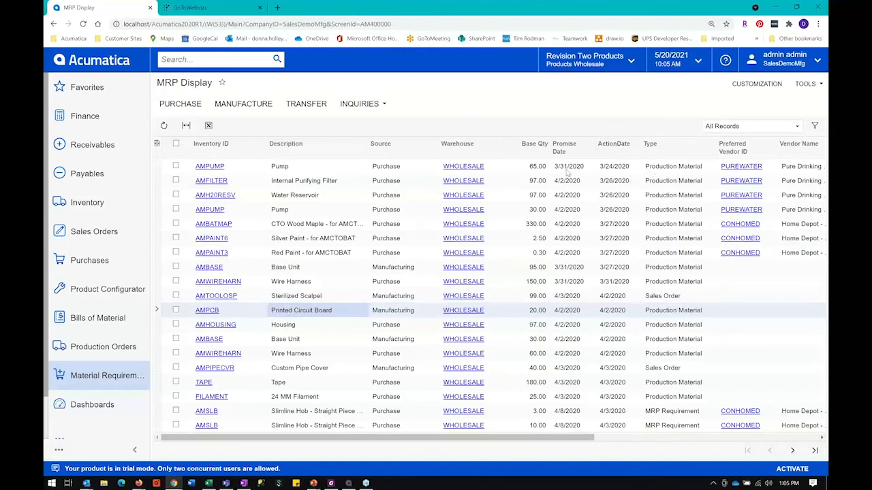
{"action": "left_click", "coordinate": [391, 168]}
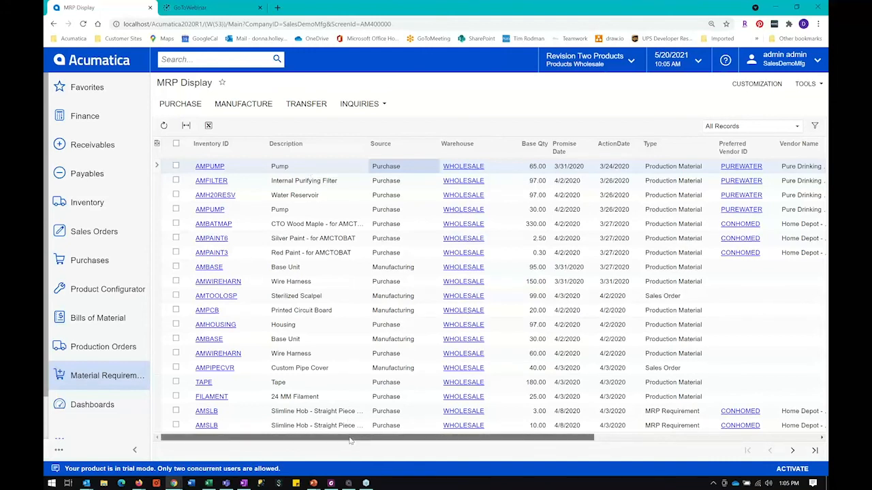
{"action": "left_click_drag", "start_coordinate": [349, 440], "coordinate": [354, 441]}
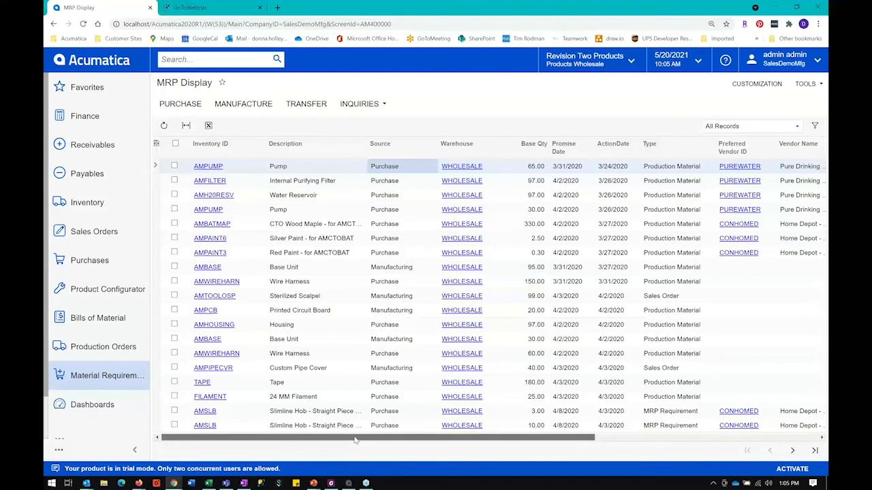
{"action": "left_click_drag", "start_coordinate": [355, 441], "coordinate": [463, 440]}
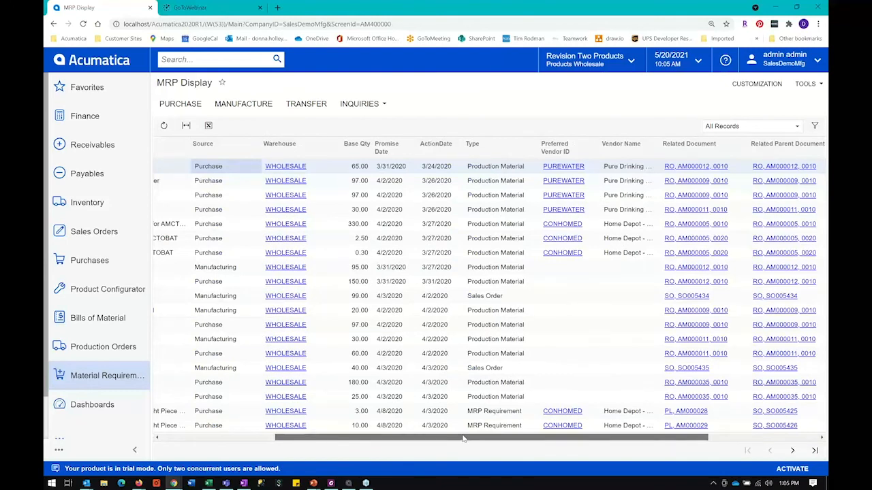
{"action": "left_click_drag", "start_coordinate": [463, 439], "coordinate": [465, 439]}
{"action": "left_click", "coordinate": [436, 170]}
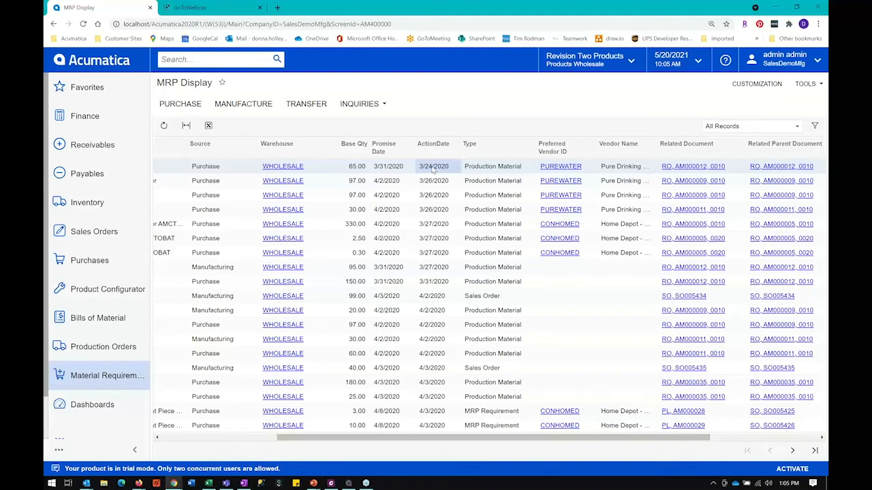
{"action": "left_click", "coordinate": [488, 168]}
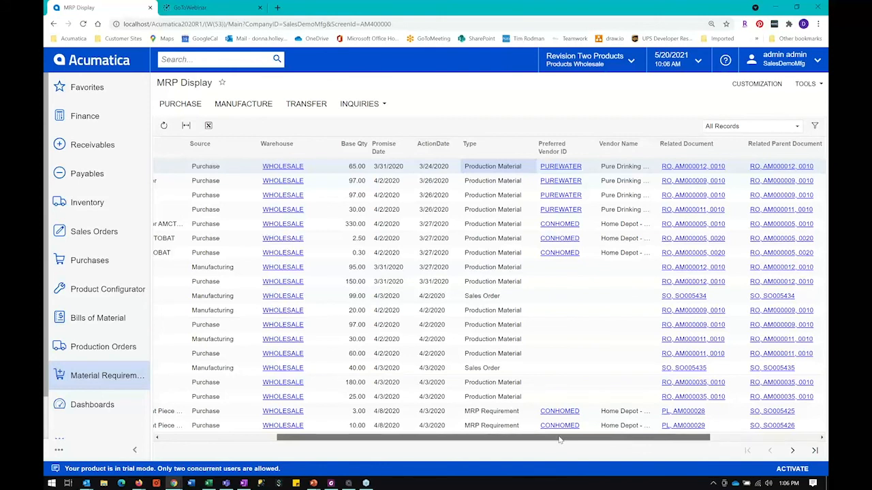
Step: Examine the related, parent and product documents of the planned items, including the Sterilized Scalpel's sales order requirement
{"action": "left_click_drag", "start_coordinate": [558, 439], "coordinate": [565, 439]}
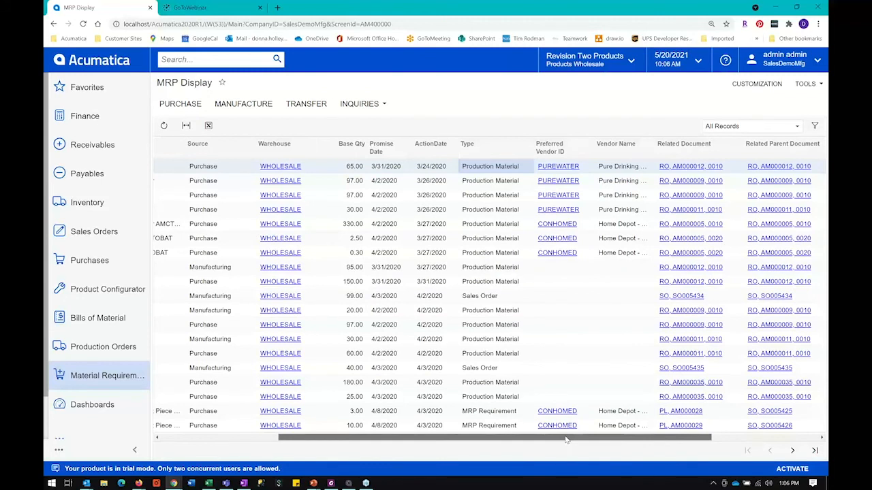
{"action": "left_click_drag", "start_coordinate": [566, 439], "coordinate": [673, 439]}
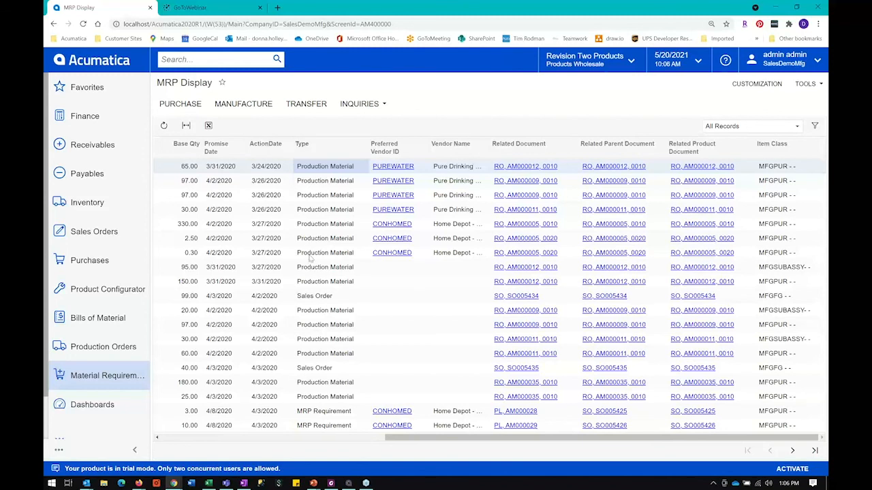
{"action": "left_click", "coordinate": [315, 300]}
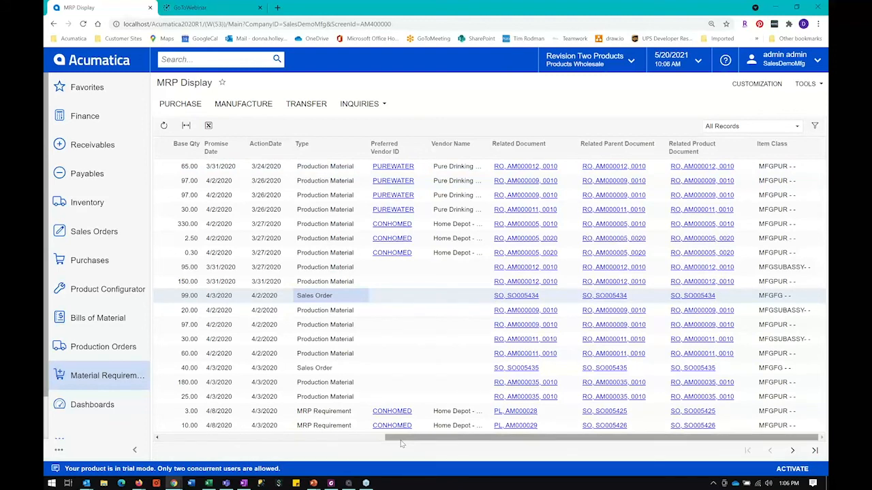
{"action": "left_click_drag", "start_coordinate": [400, 441], "coordinate": [397, 440]}
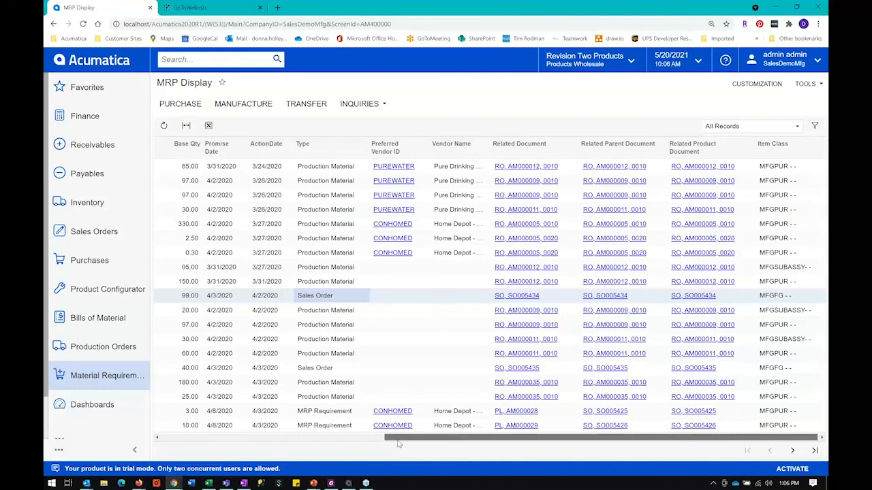
{"action": "left_click_drag", "start_coordinate": [397, 441], "coordinate": [174, 441]}
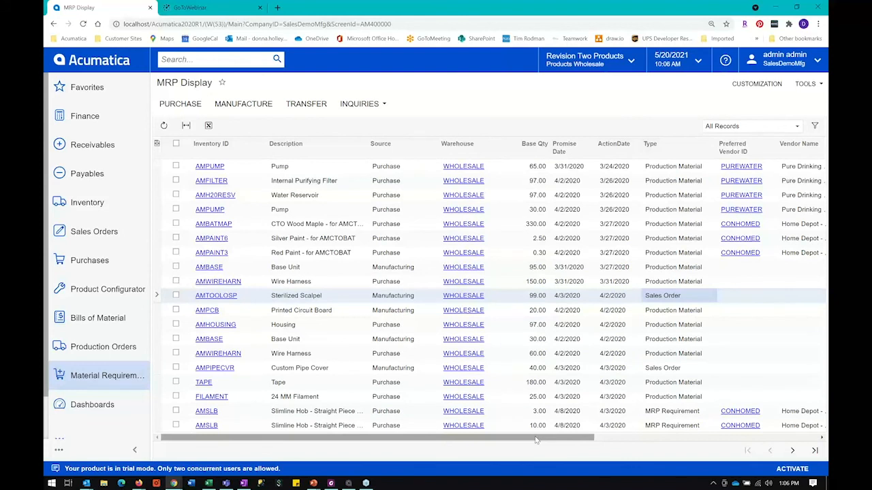
{"action": "left_click_drag", "start_coordinate": [535, 440], "coordinate": [542, 440]}
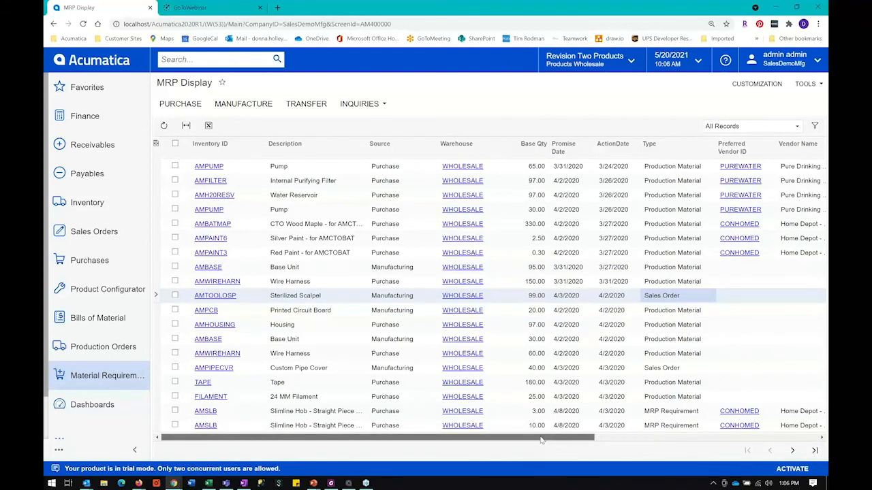
{"action": "left_click_drag", "start_coordinate": [542, 440], "coordinate": [684, 440]}
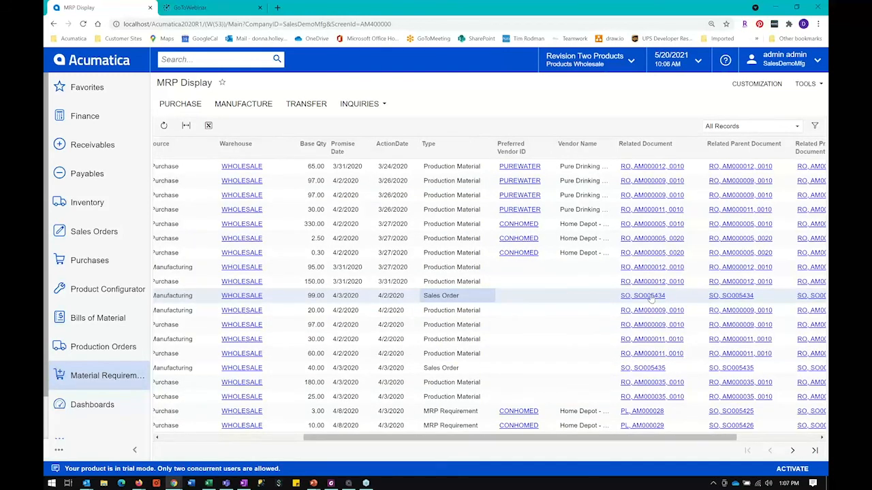
{"action": "left_click_drag", "start_coordinate": [545, 438], "coordinate": [403, 438]}
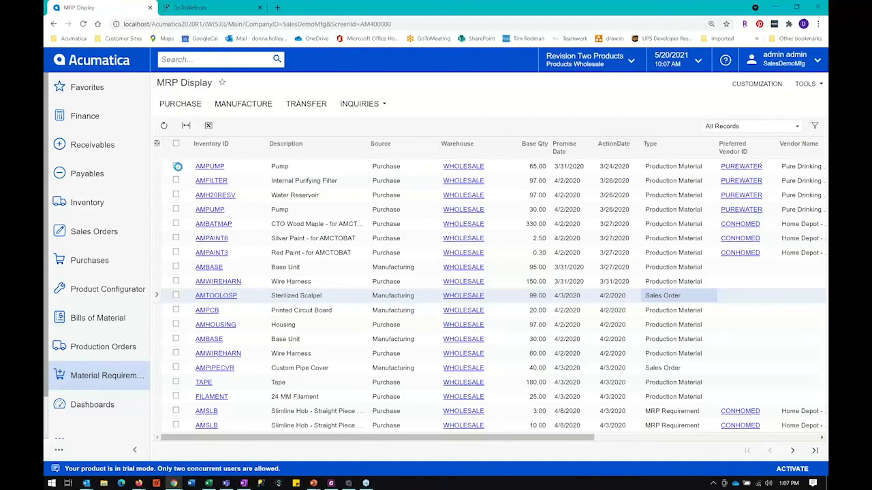
{"action": "left_click", "coordinate": [176, 166]}
{"action": "left_click", "coordinate": [175, 181]}
{"action": "left_click", "coordinate": [176, 195]}
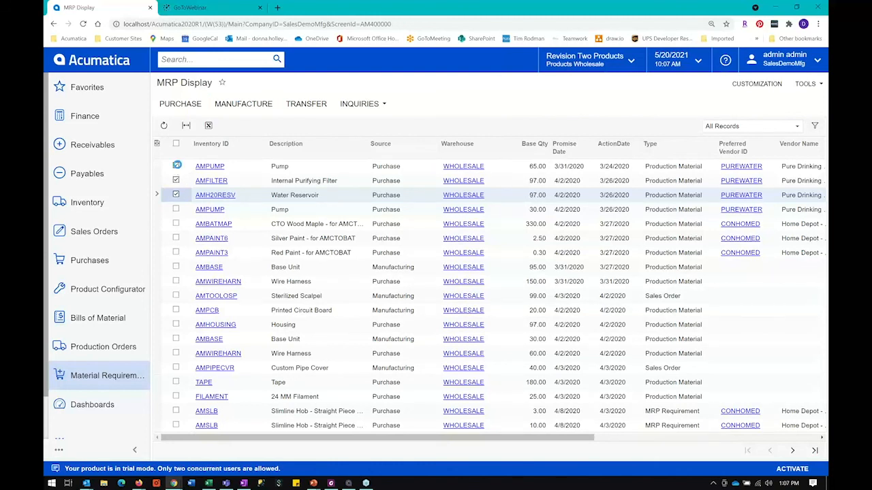
{"action": "left_click", "coordinate": [176, 165]}
{"action": "left_click", "coordinate": [175, 179]}
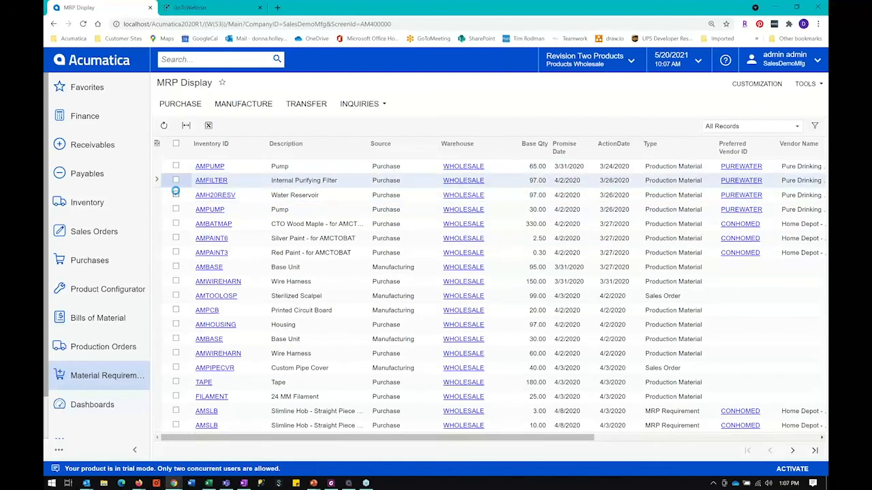
{"action": "left_click", "coordinate": [176, 194]}
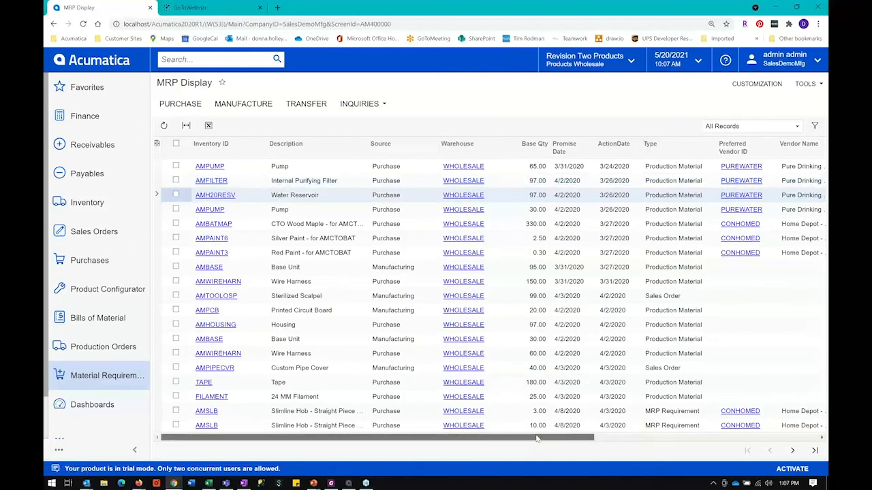
Step: Filter the MRP recommendations to the lines whose preferred vendor is PUREWATER
{"action": "left_click_drag", "start_coordinate": [545, 437], "coordinate": [546, 435]}
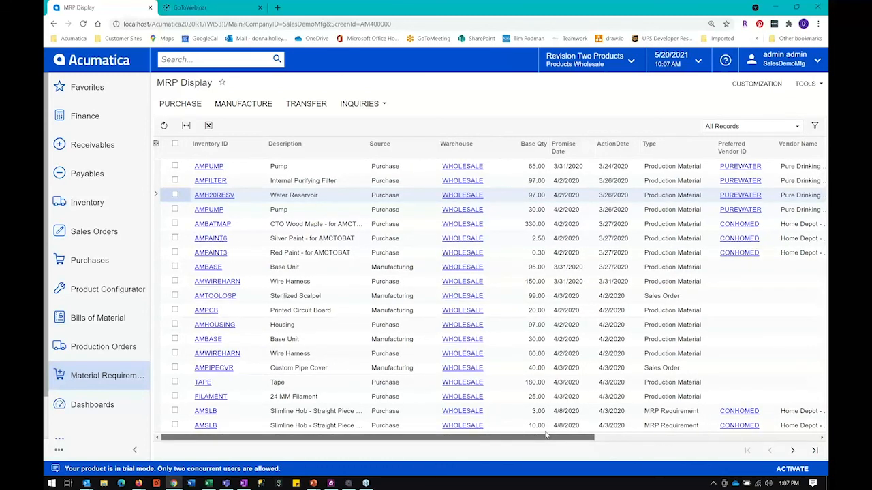
{"action": "left_click_drag", "start_coordinate": [546, 434], "coordinate": [650, 153]}
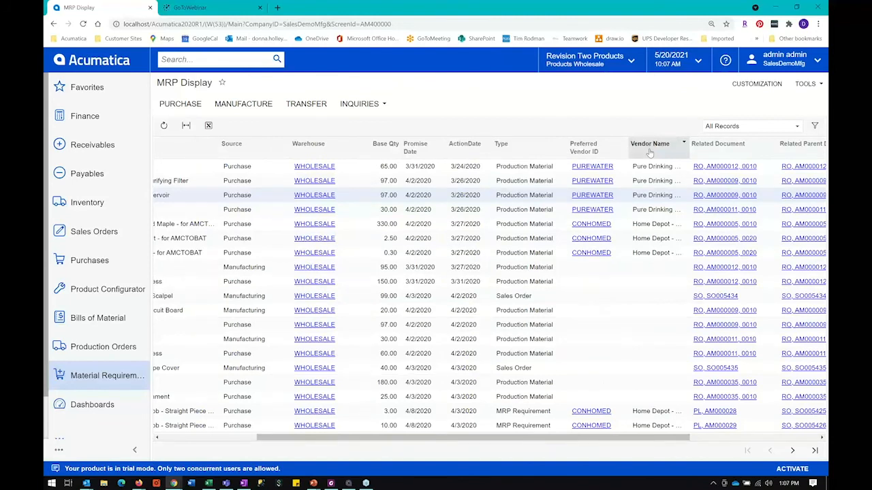
{"action": "left_click", "coordinate": [649, 151]}
{"action": "left_click", "coordinate": [604, 244]}
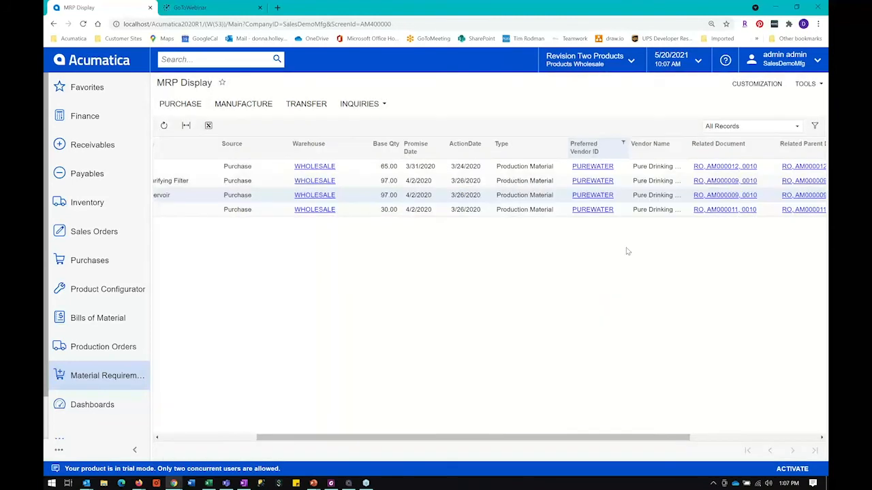
Step: Select all the filtered PUREWATER lines and create a purchase order from them, keeping the proposed vendor and main location
{"action": "left_click_drag", "start_coordinate": [522, 437], "coordinate": [375, 452]}
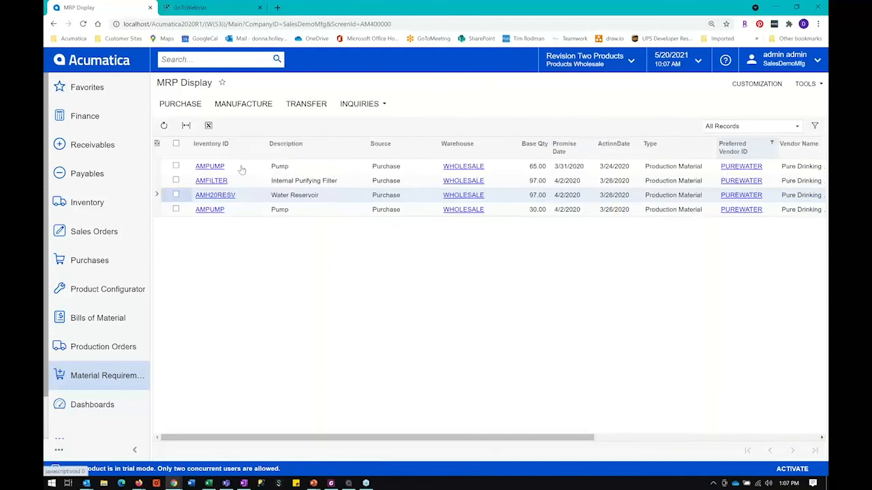
{"action": "left_click", "coordinate": [176, 144]}
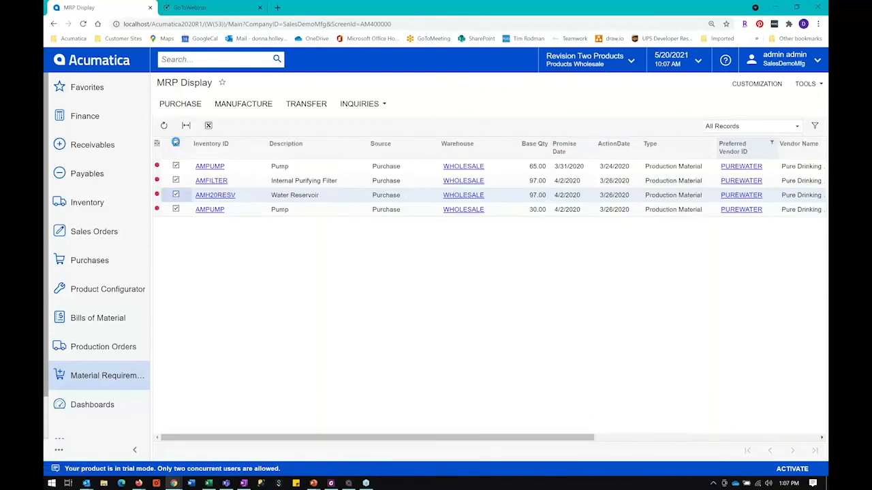
{"action": "left_click", "coordinate": [175, 106]}
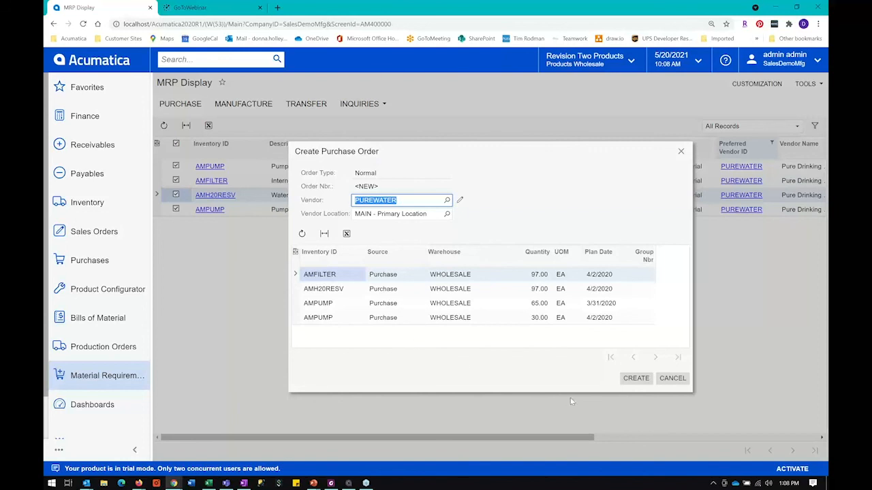
{"action": "left_click", "coordinate": [636, 383]}
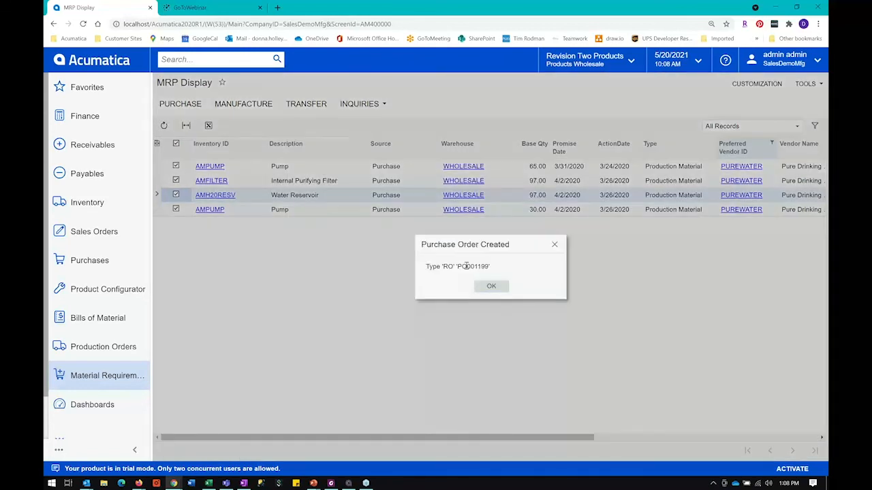
{"action": "double_click", "coordinate": [467, 267]}
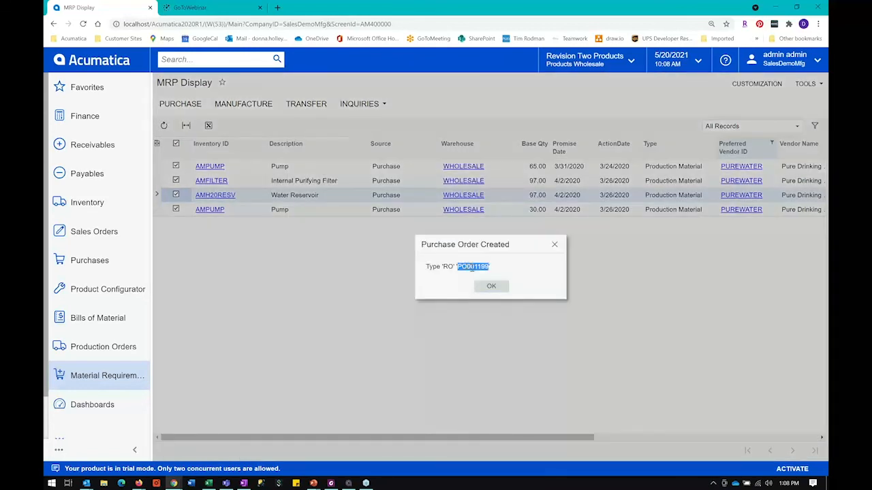
{"action": "left_click", "coordinate": [491, 287]}
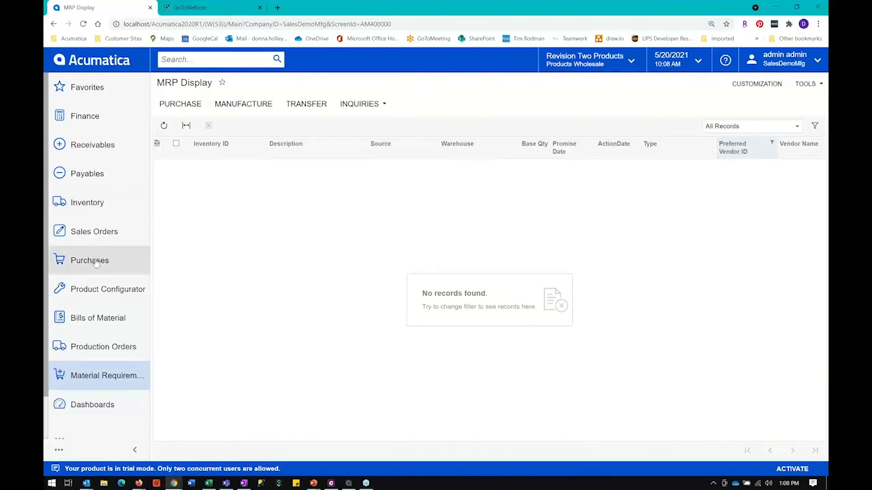
Step: Open the newly created PUREWATER purchase order from the purchase order list and examine its header and lines
{"action": "left_click", "coordinate": [96, 263]}
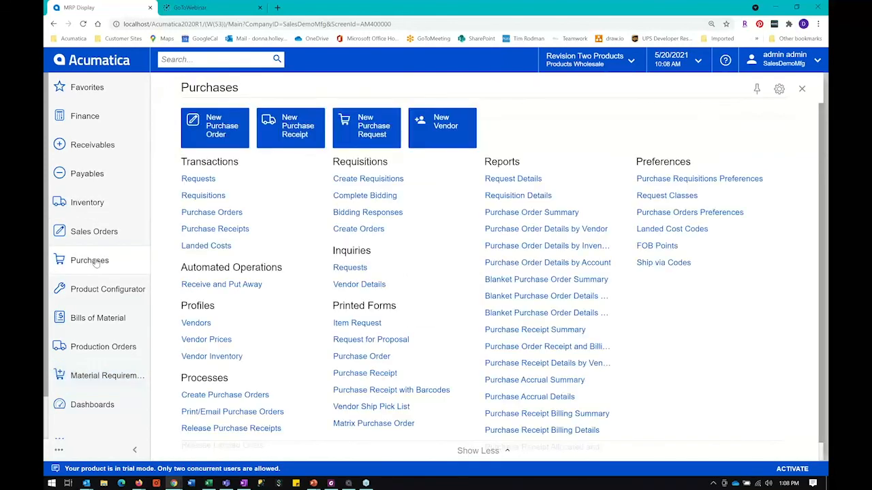
{"action": "left_click", "coordinate": [212, 212]}
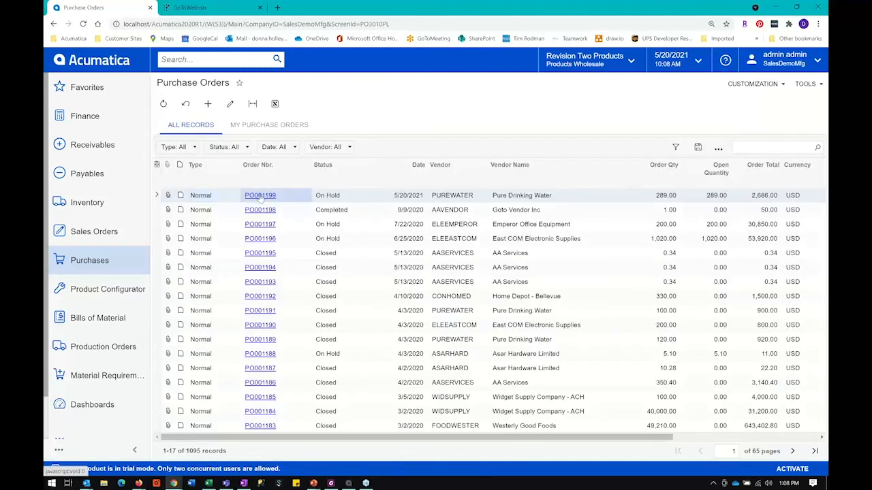
{"action": "left_click", "coordinate": [267, 201]}
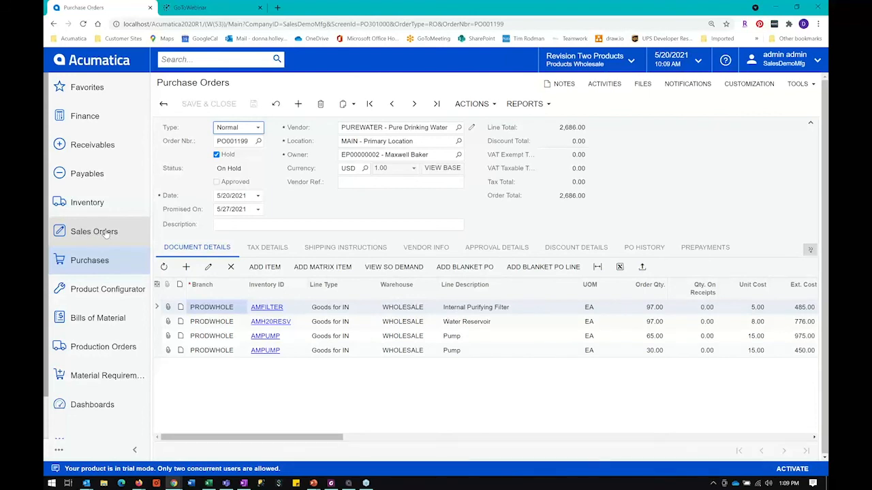
Step: Start a new Regular Orders production order in Production Order Maintenance for inventory item AMKEURIG45, found by searching for "keur"
{"action": "left_click", "coordinate": [99, 349]}
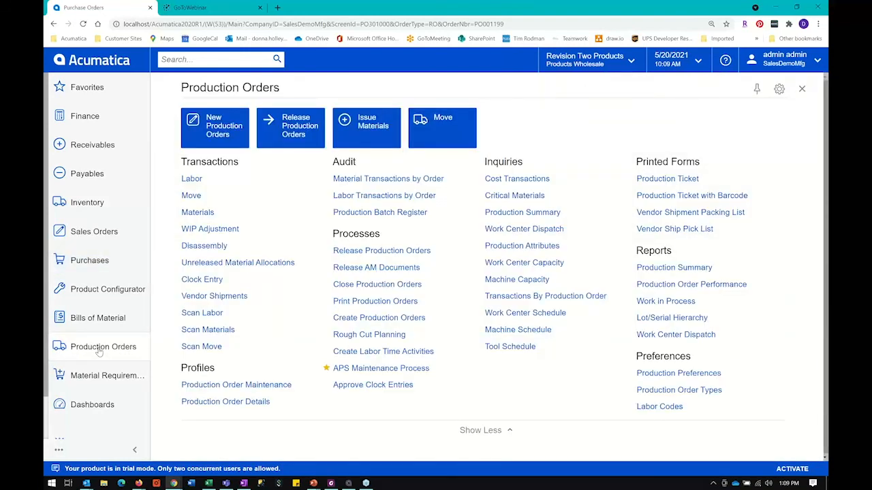
{"action": "left_click", "coordinate": [206, 386]}
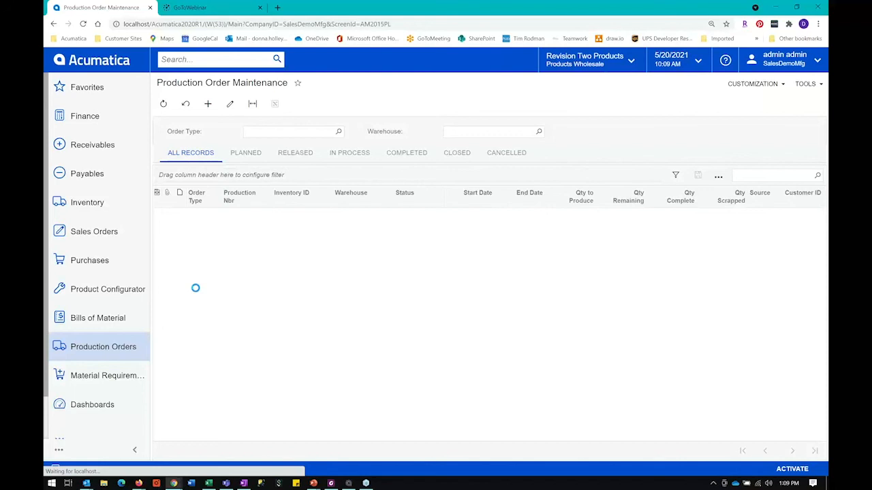
{"action": "left_click", "coordinate": [208, 103]}
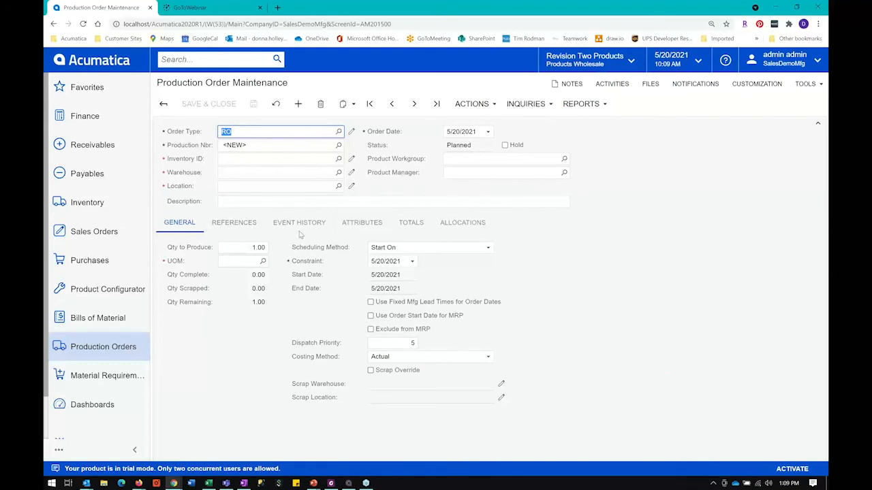
{"action": "left_click", "coordinate": [267, 157]}
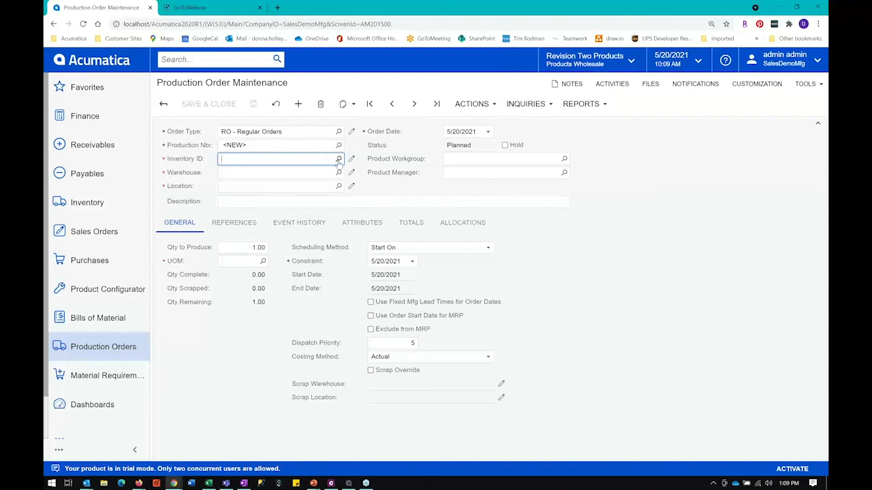
{"action": "left_click", "coordinate": [338, 159]}
{"action": "type", "text": "keur"}
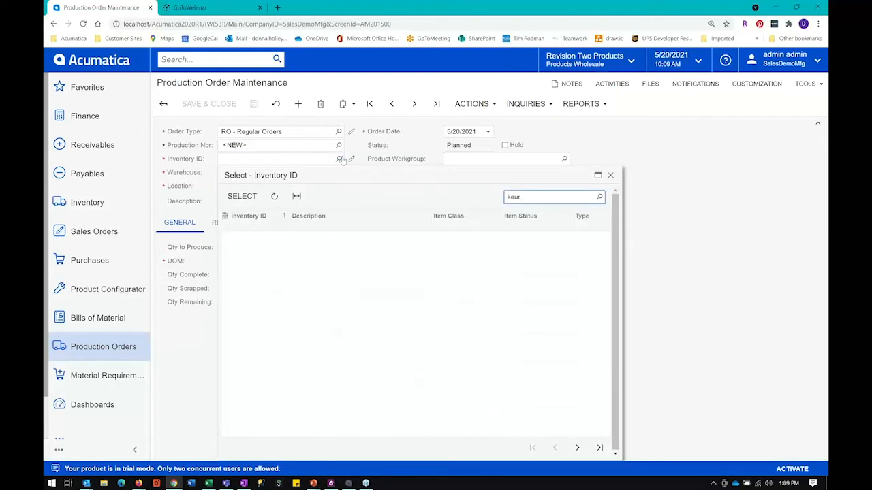
{"action": "left_click", "coordinate": [243, 253]}
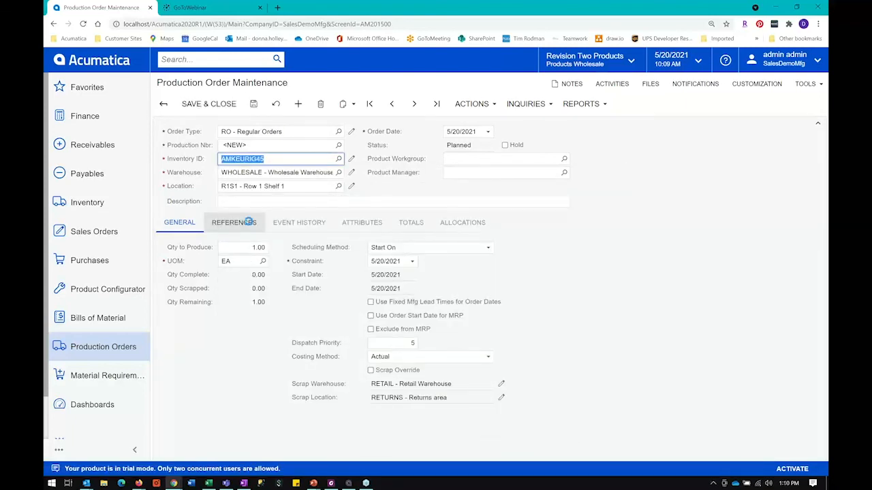
Step: Examine the new production order's references and BOM source, general quantity and scheduling settings, event history and cost totals
{"action": "left_click", "coordinate": [250, 222]}
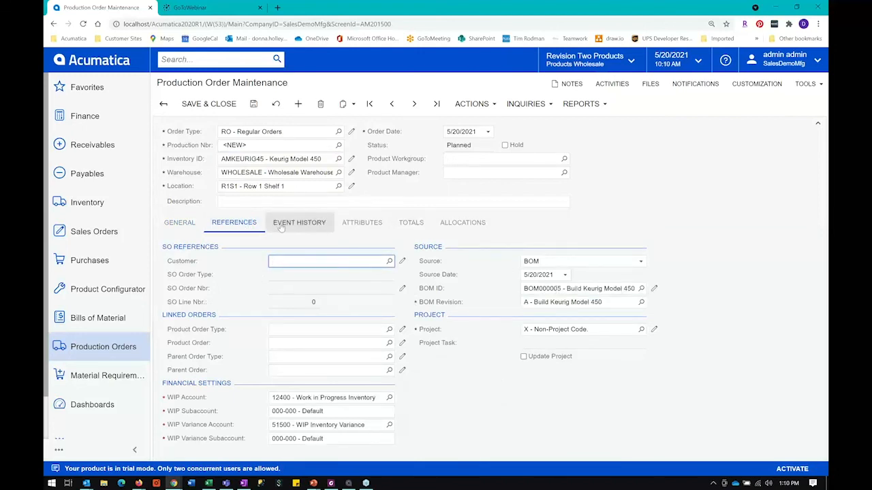
{"action": "left_click", "coordinate": [193, 227]}
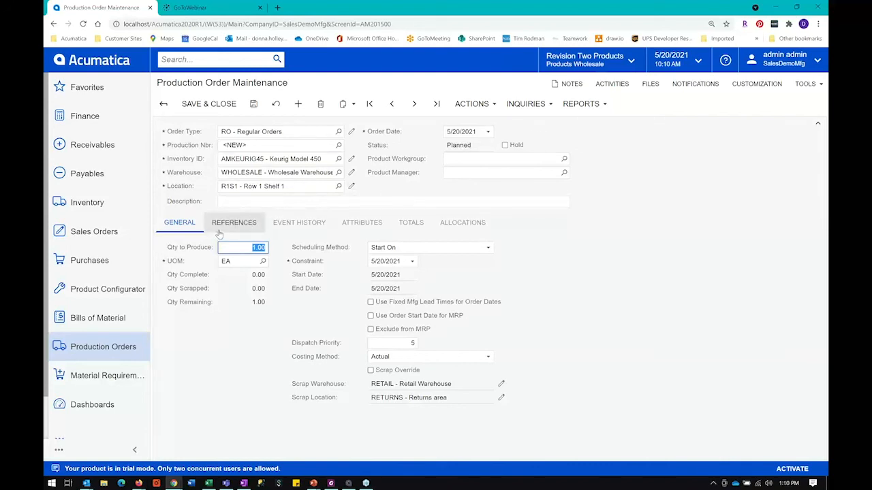
{"action": "left_click", "coordinate": [308, 227]}
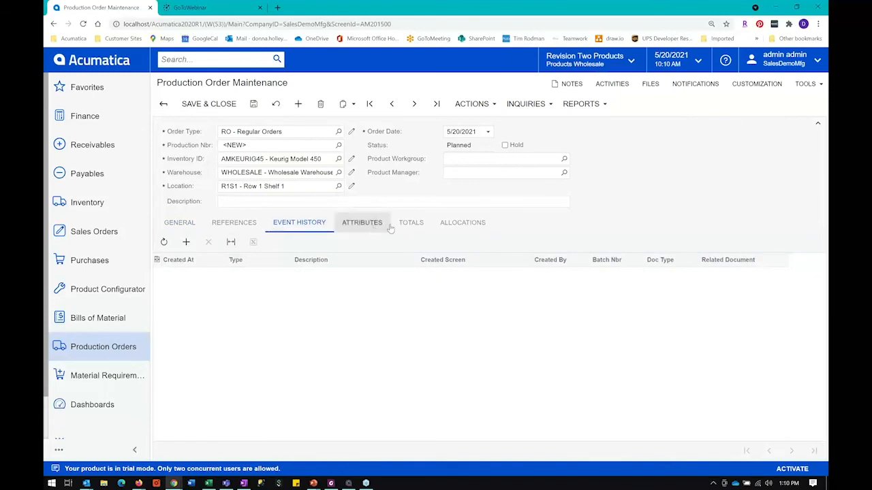
{"action": "left_click", "coordinate": [411, 223]}
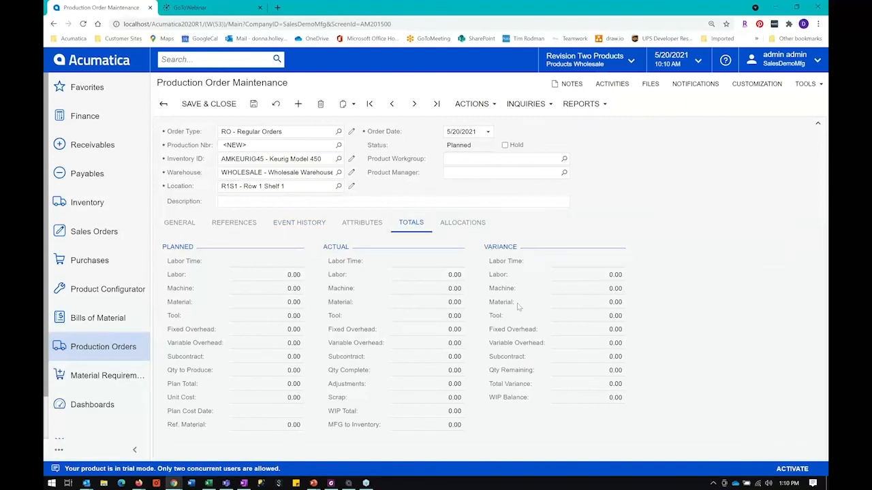
Step: Bring up the Material Requirements Planning functions
{"action": "left_click", "coordinate": [117, 379]}
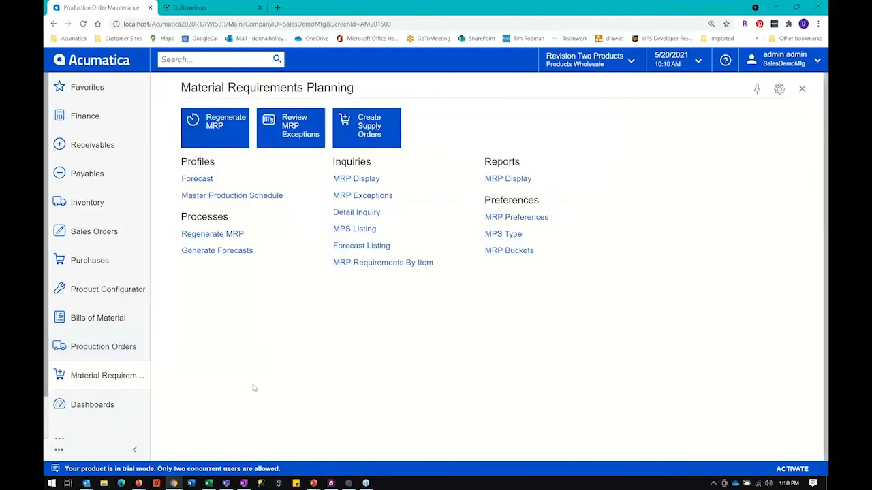